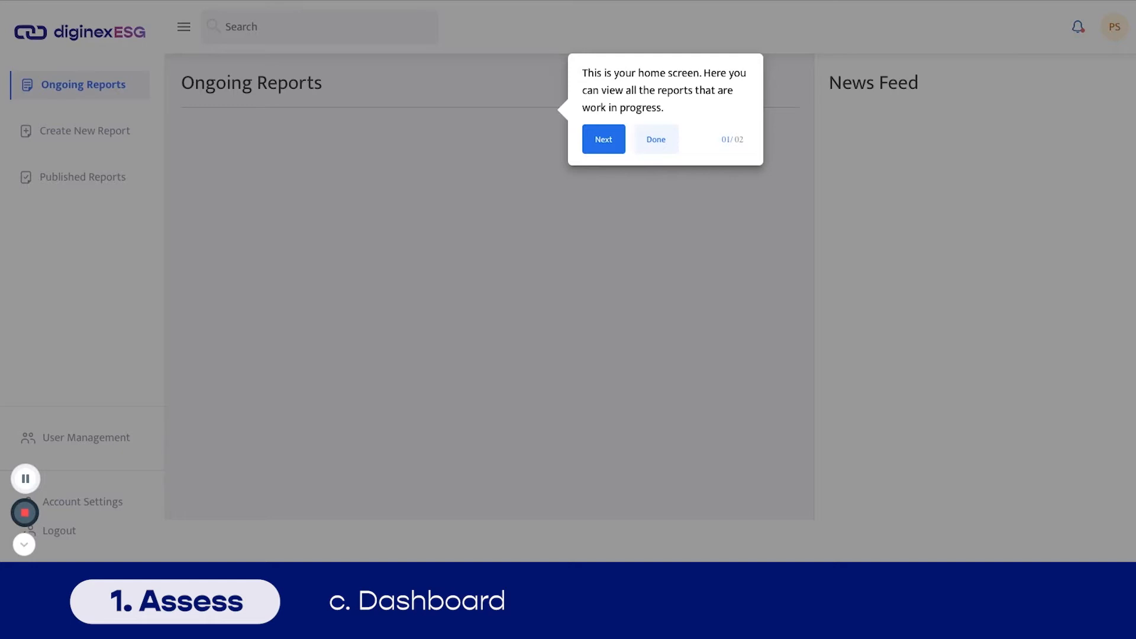
- Dismiss the home-screen tour popup
{"action": "left_click", "coordinate": [650, 145]}
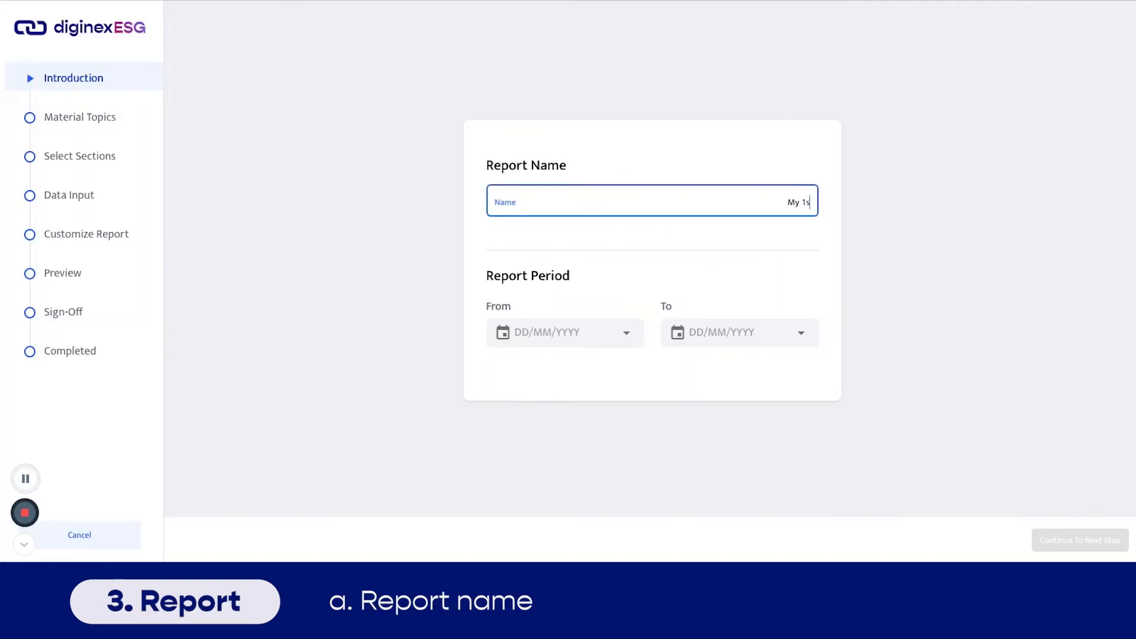
- Name the report 'My 1st Report', covering 1 Dec 2020 to 28 Feb 2021, and continue
{"action": "type", "text": "st Report"}
{"action": "left_click", "coordinate": [563, 330]}
{"action": "left_click", "coordinate": [512, 323]}
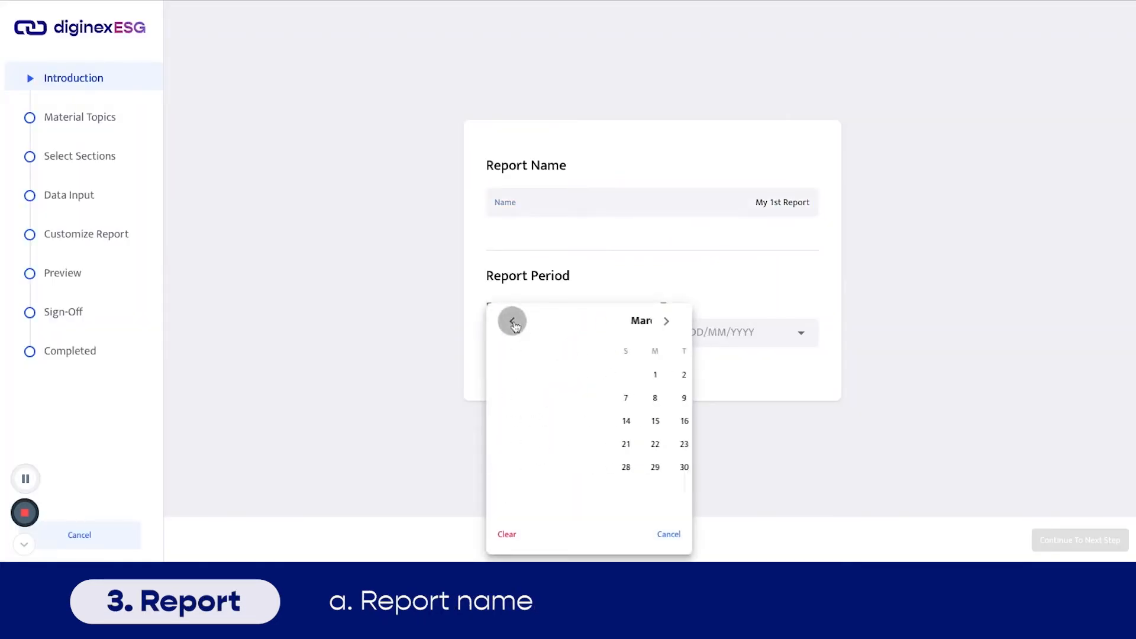
{"action": "left_click", "coordinate": [563, 374]}
{"action": "left_click", "coordinate": [701, 330]}
{"action": "left_click", "coordinate": [688, 323]}
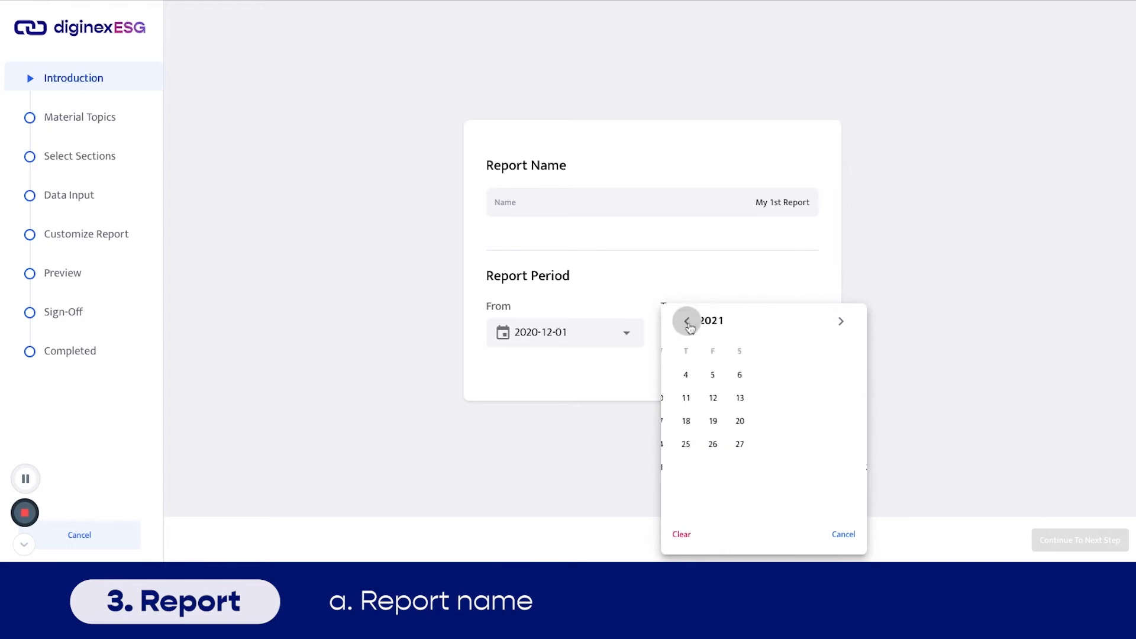
{"action": "left_click", "coordinate": [682, 464]}
{"action": "left_click", "coordinate": [1077, 539]}
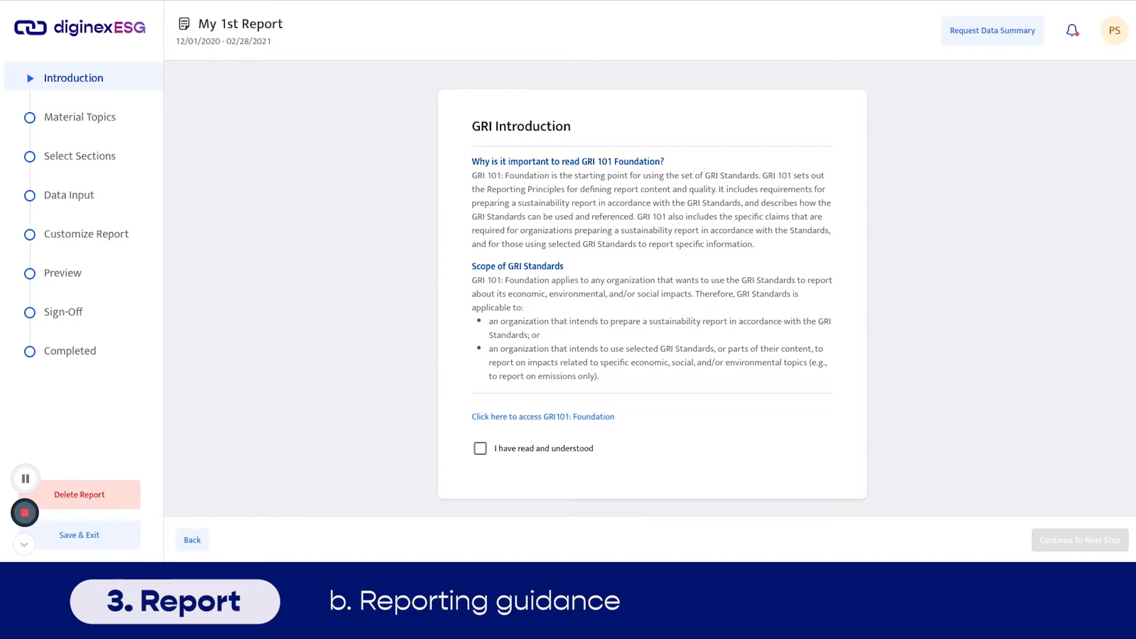
- Confirm the GRI introduction was read and choose the In Accordance: Core compliance claim
{"action": "left_click", "coordinate": [494, 449]}
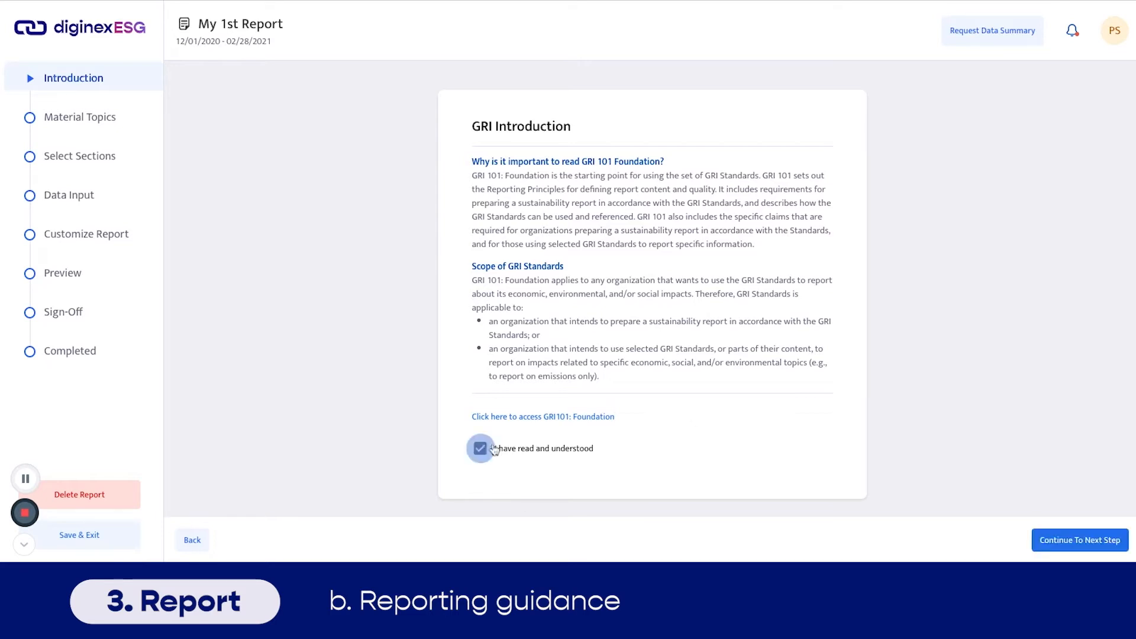
{"action": "left_click", "coordinate": [1081, 540]}
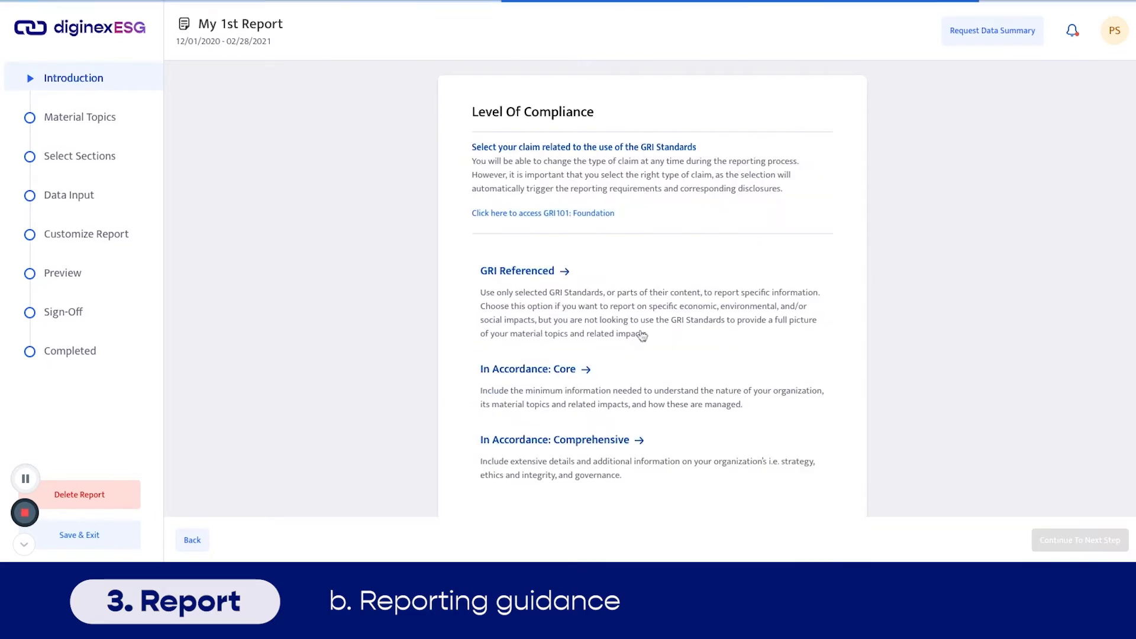
{"action": "scroll", "coordinate": [1030, 287], "scroll_direction": "down", "scroll_amount": 1}
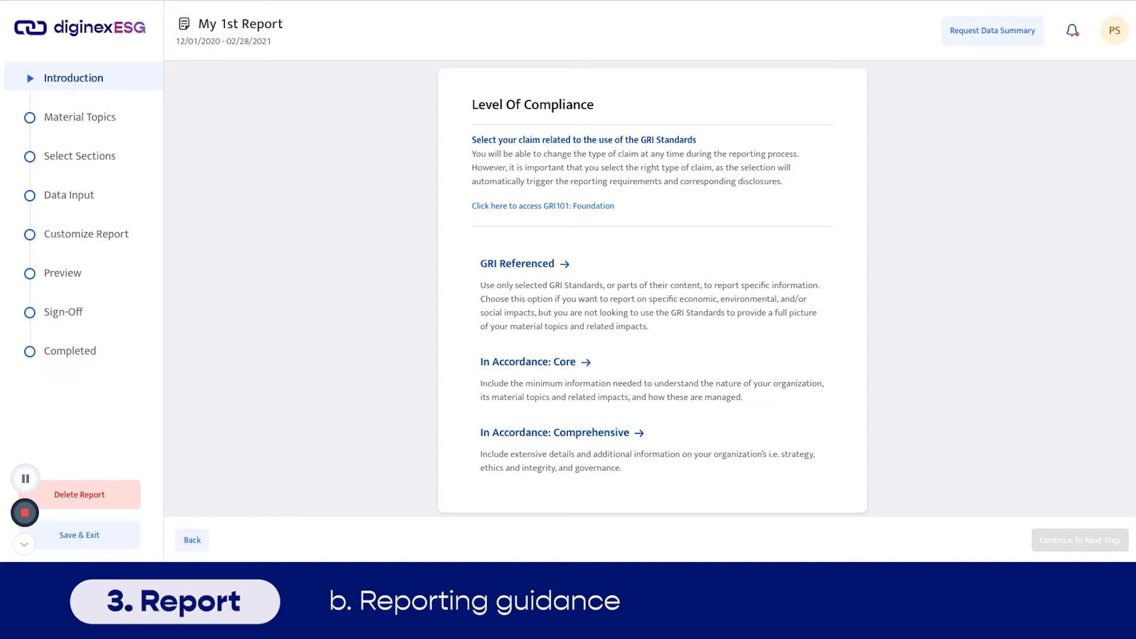
{"action": "left_click", "coordinate": [591, 390]}
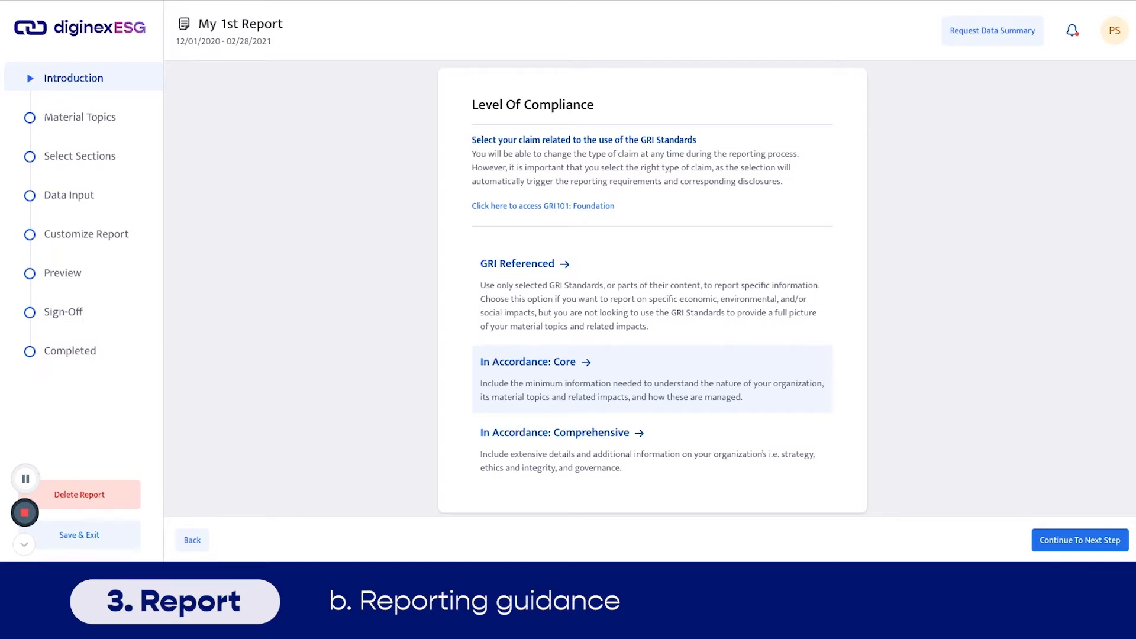
{"action": "left_click", "coordinate": [1099, 538]}
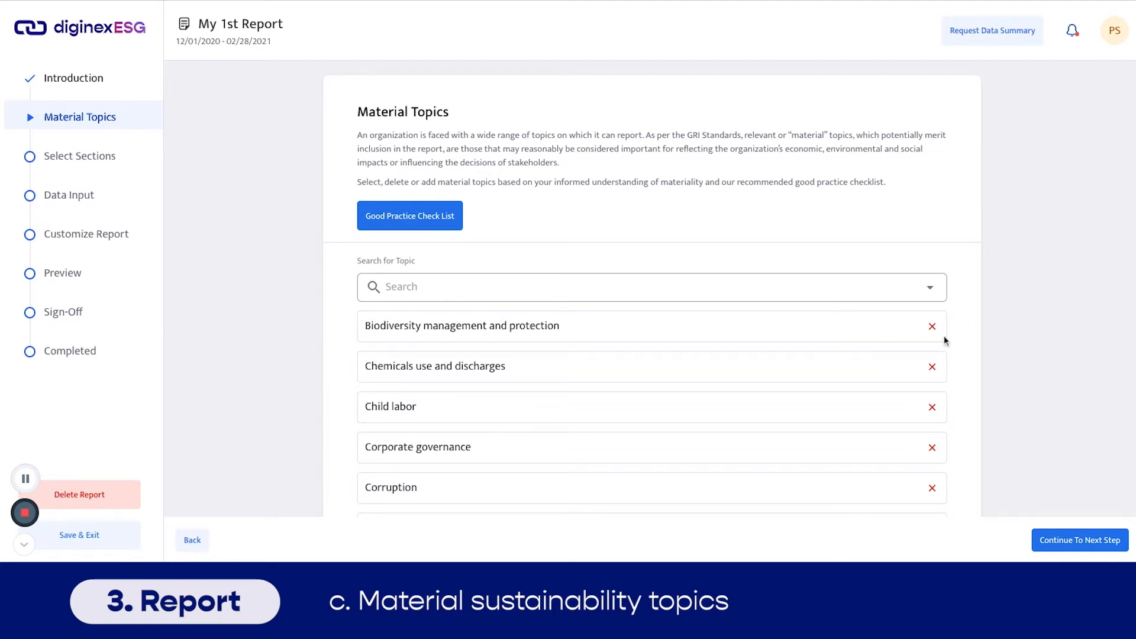
- Review the suggested material topics, Biodiversity through Labor conditions, and accept them unchanged
{"action": "scroll", "coordinate": [945, 340], "scroll_direction": "down", "scroll_amount": 3}
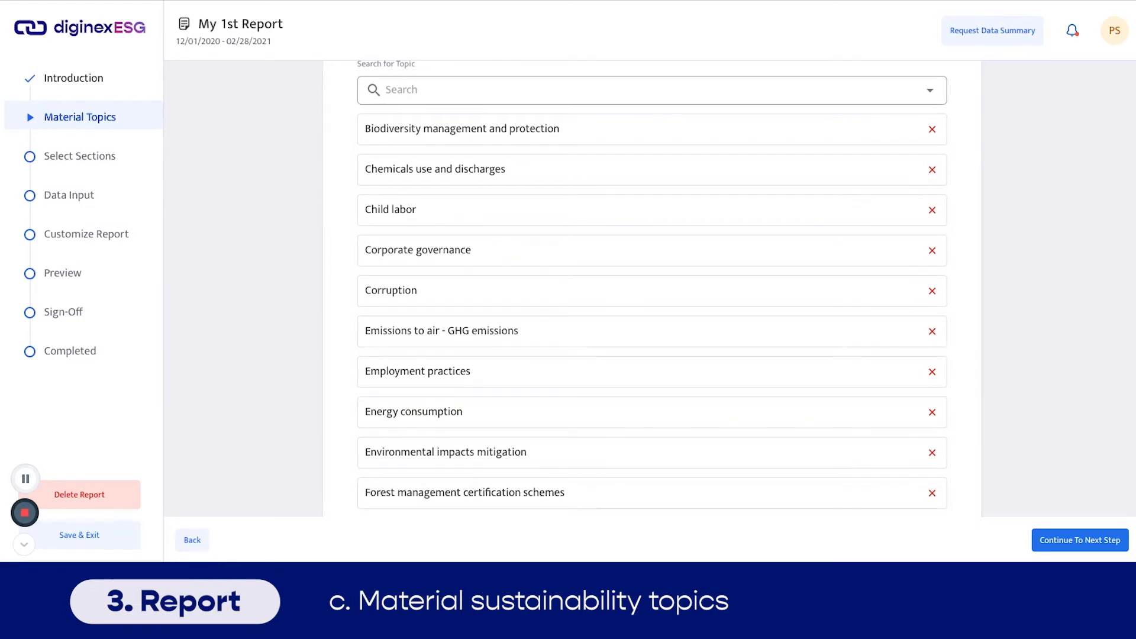
{"action": "scroll", "coordinate": [945, 340], "scroll_direction": "down", "scroll_amount": 2}
{"action": "scroll", "coordinate": [941, 326], "scroll_direction": "down", "scroll_amount": 1}
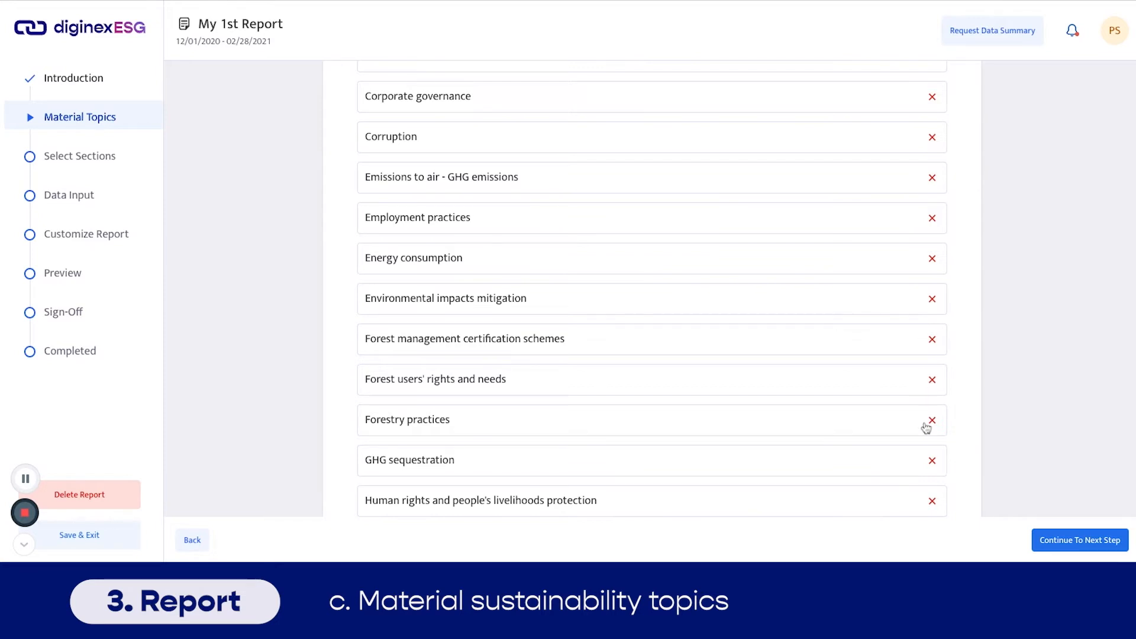
{"action": "scroll", "coordinate": [933, 465], "scroll_direction": "down", "scroll_amount": 3}
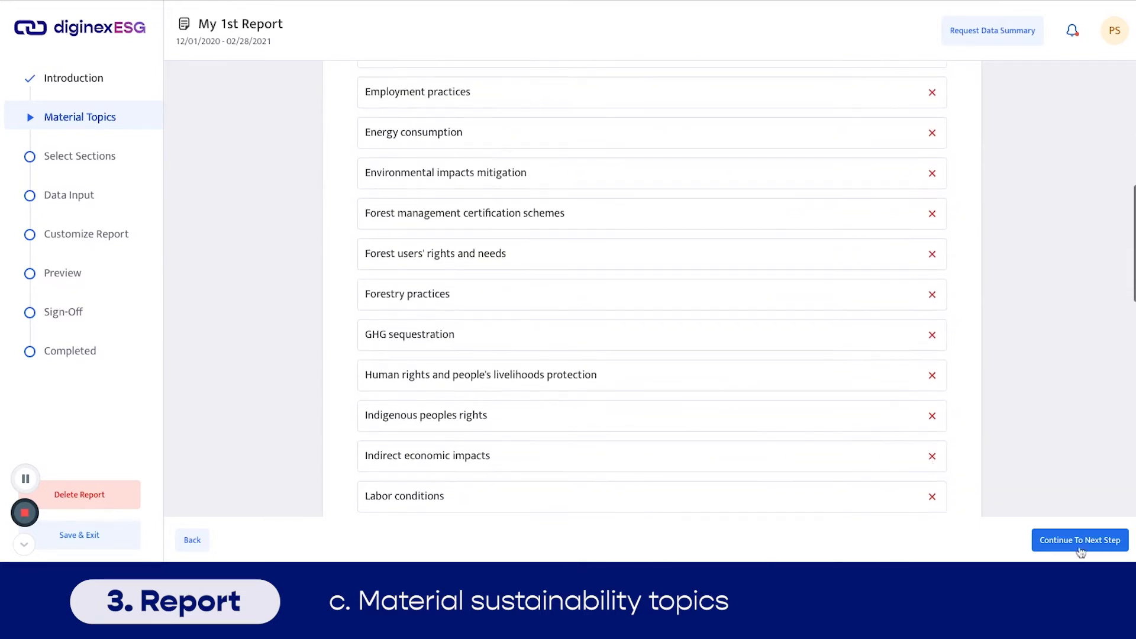
{"action": "left_click", "coordinate": [1080, 540]}
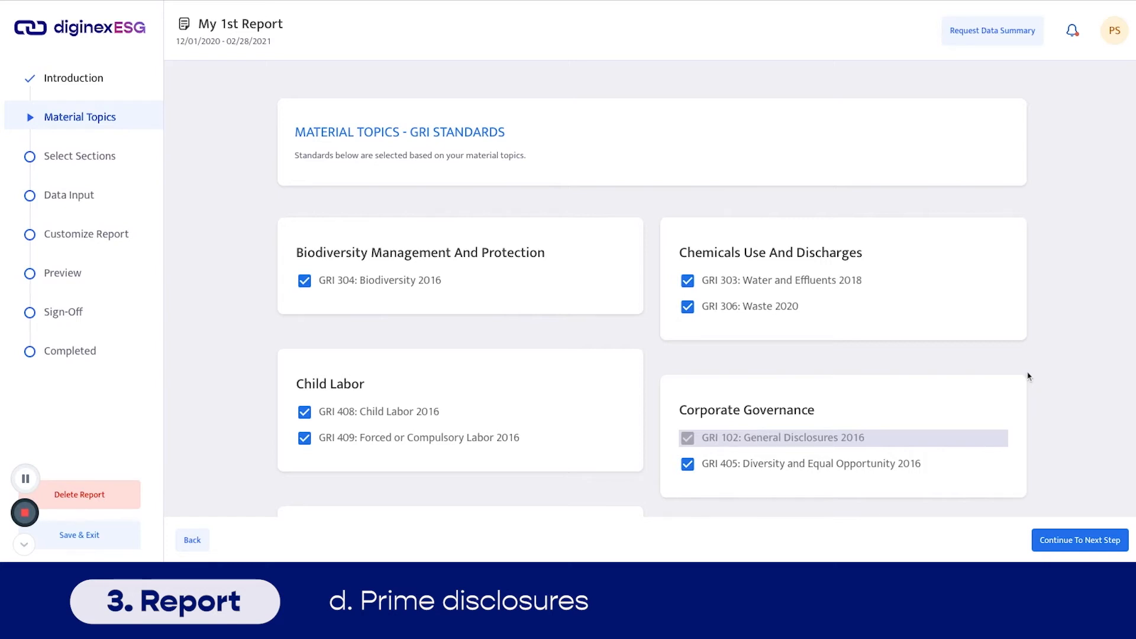
- Review the matched GRI Standards cards and accept them to reach Data Input
{"action": "scroll", "coordinate": [652, 298], "scroll_direction": "down", "scroll_amount": 5}
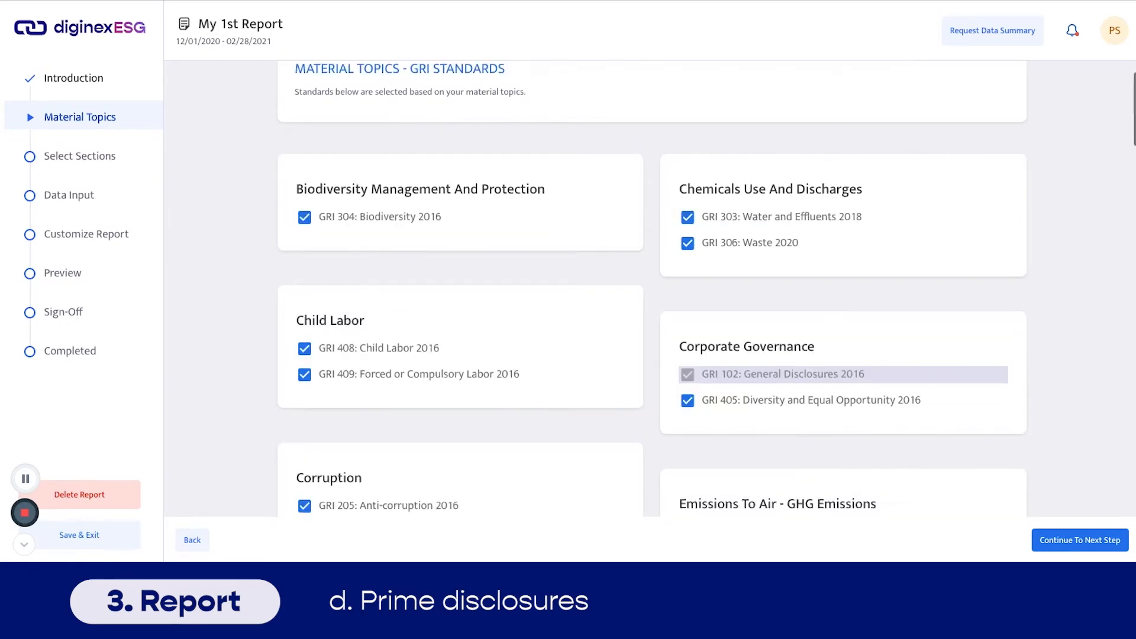
{"action": "scroll", "coordinate": [1027, 393], "scroll_direction": "down", "scroll_amount": 2}
{"action": "scroll", "coordinate": [1027, 393], "scroll_direction": "up", "scroll_amount": 6}
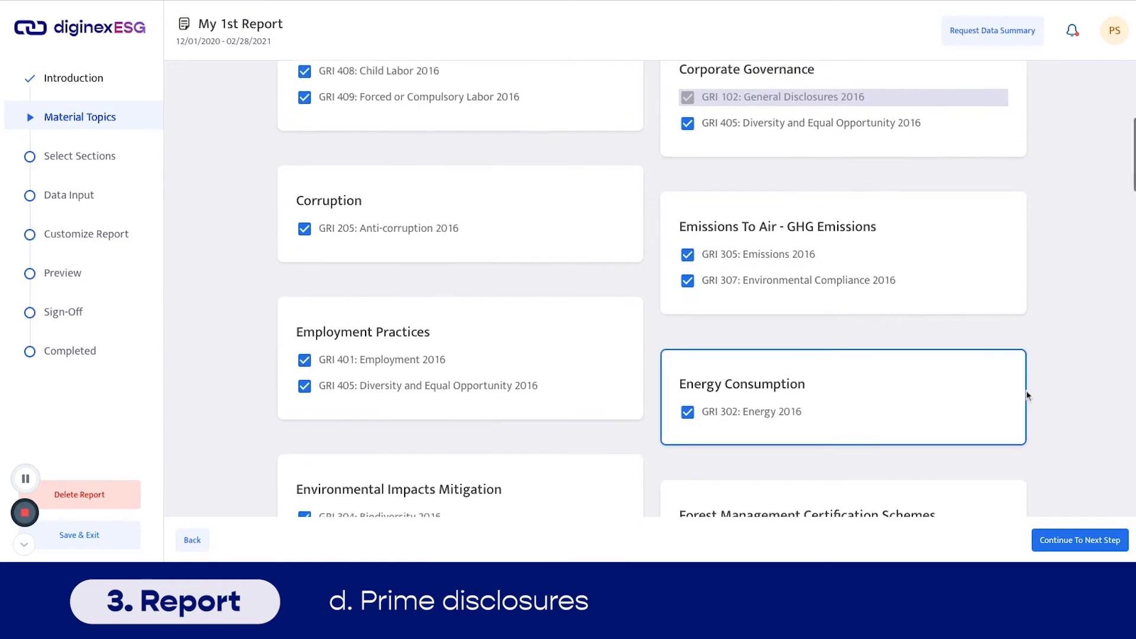
{"action": "left_click", "coordinate": [1072, 549]}
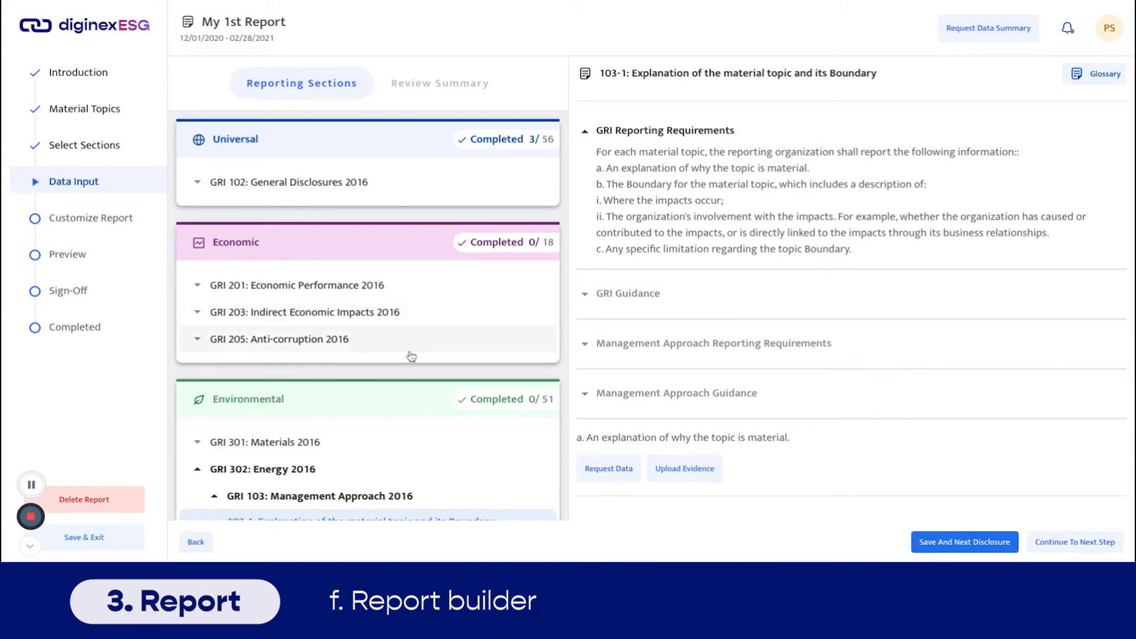
- Open disclosure 302-1 Energy consumption within the organization and start a data request for its fuel fields
{"action": "scroll", "coordinate": [412, 358], "scroll_direction": "down", "scroll_amount": 3}
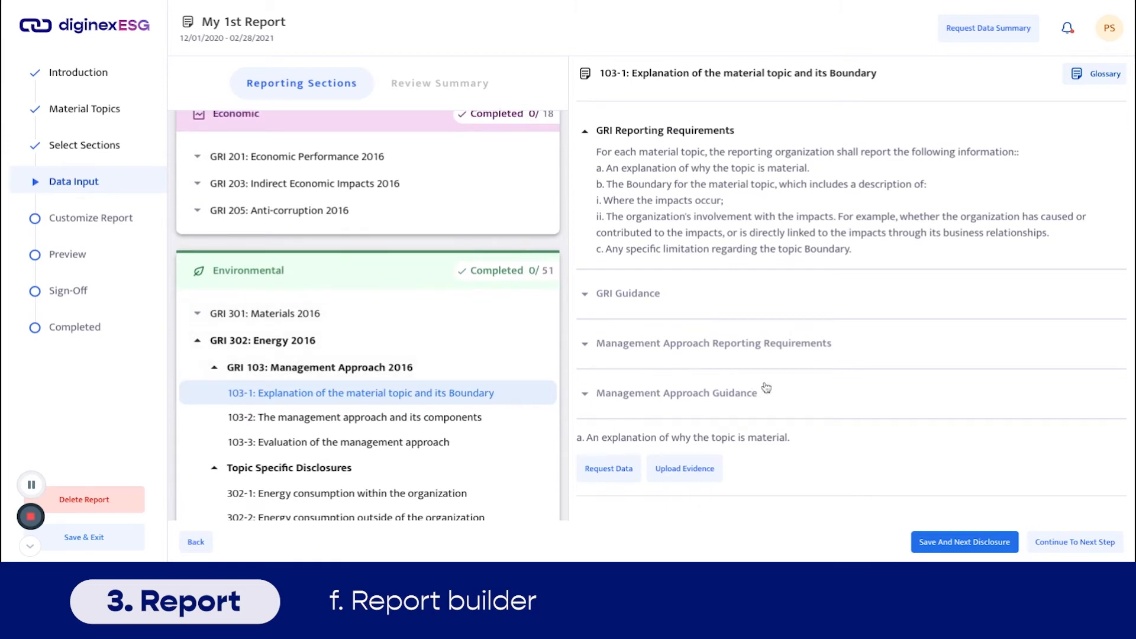
{"action": "scroll", "coordinate": [765, 385], "scroll_direction": "down", "scroll_amount": 5}
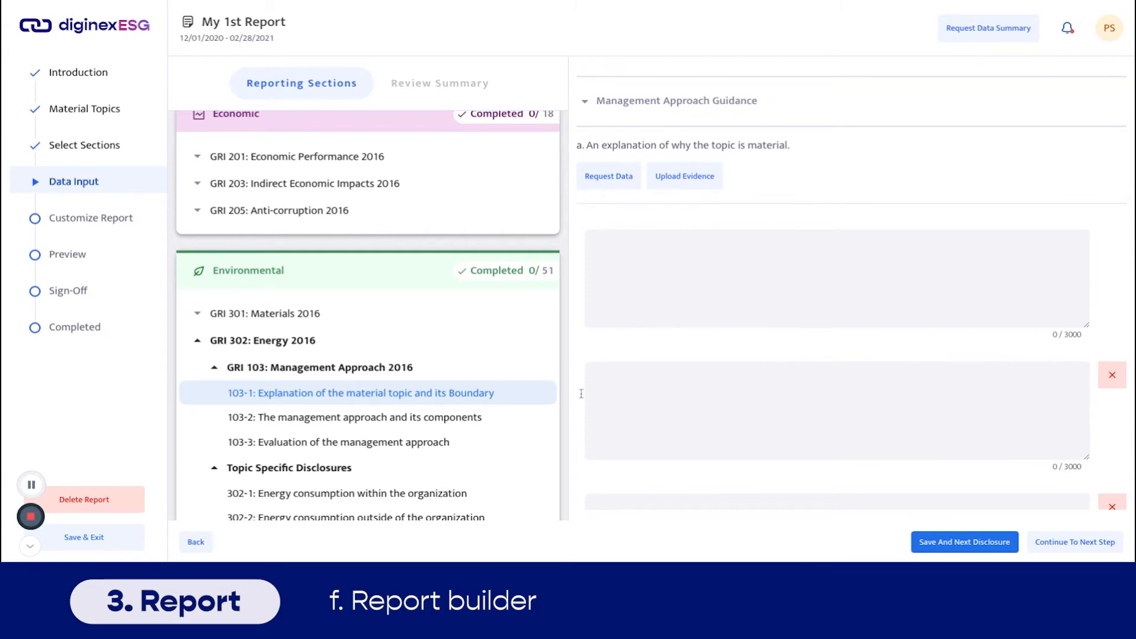
{"action": "scroll", "coordinate": [353, 414], "scroll_direction": "down", "scroll_amount": 2}
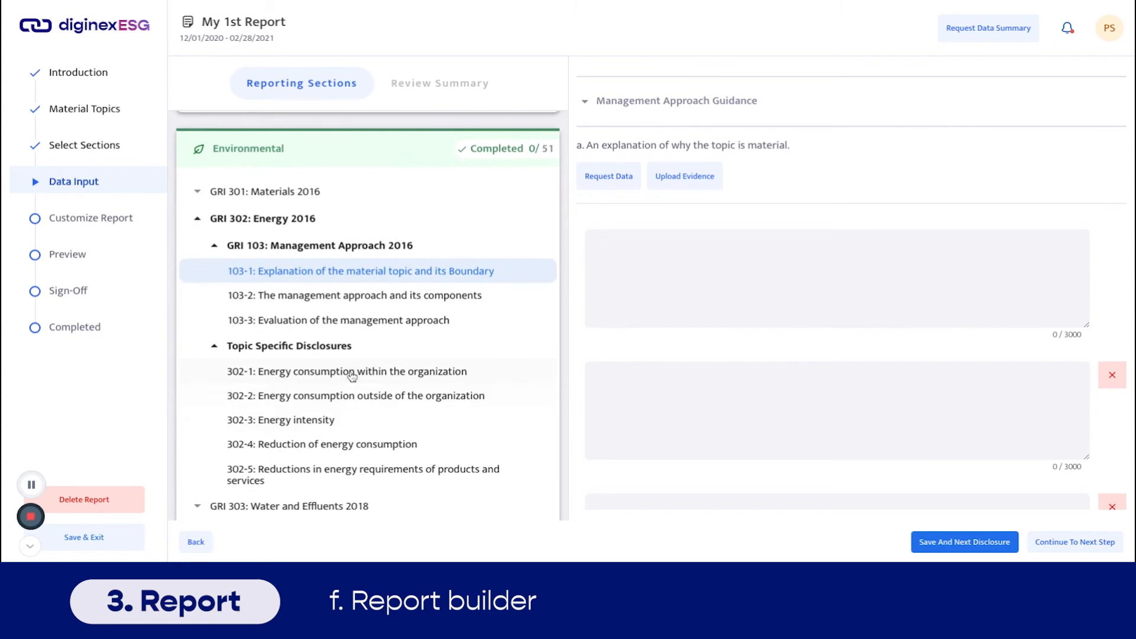
{"action": "left_click", "coordinate": [352, 377]}
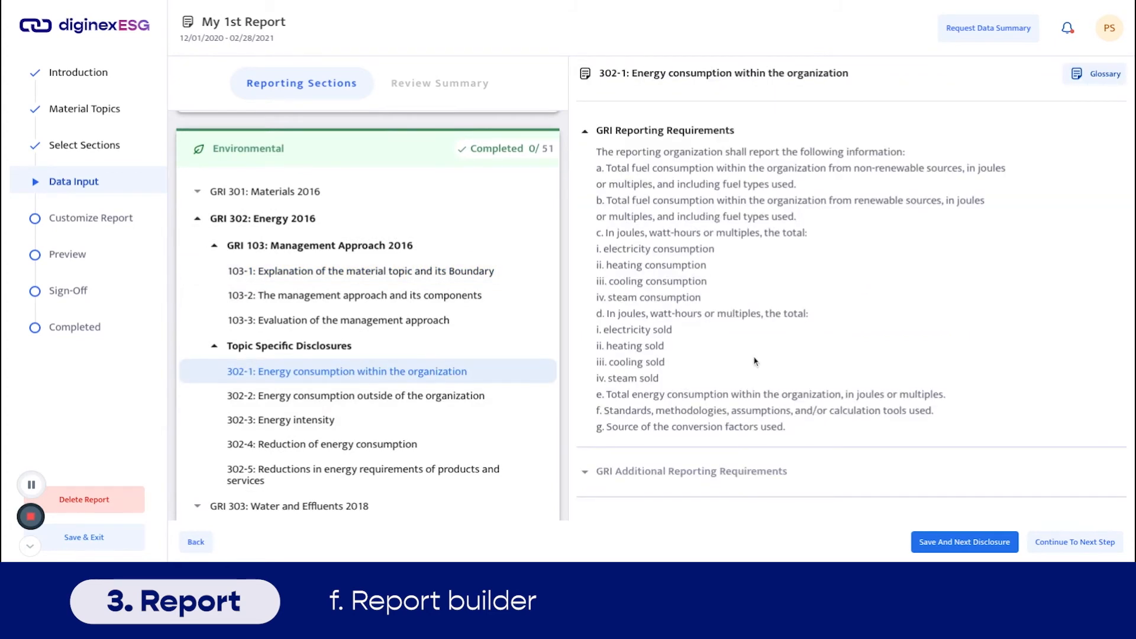
{"action": "scroll", "coordinate": [754, 362], "scroll_direction": "down", "scroll_amount": 6}
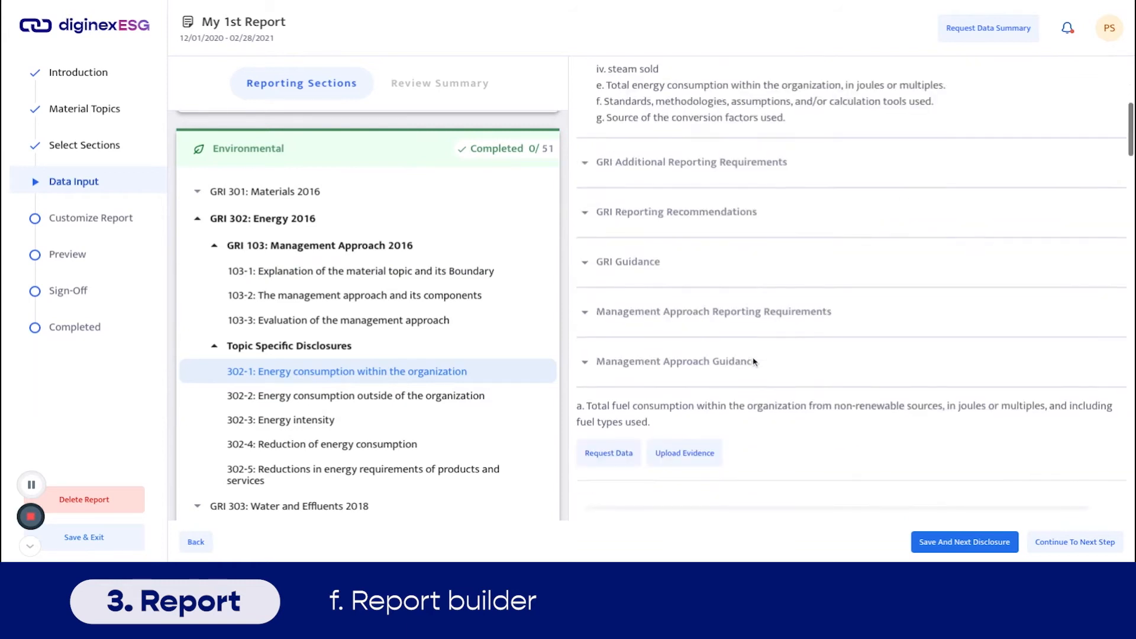
{"action": "scroll", "coordinate": [755, 362], "scroll_direction": "down", "scroll_amount": 3}
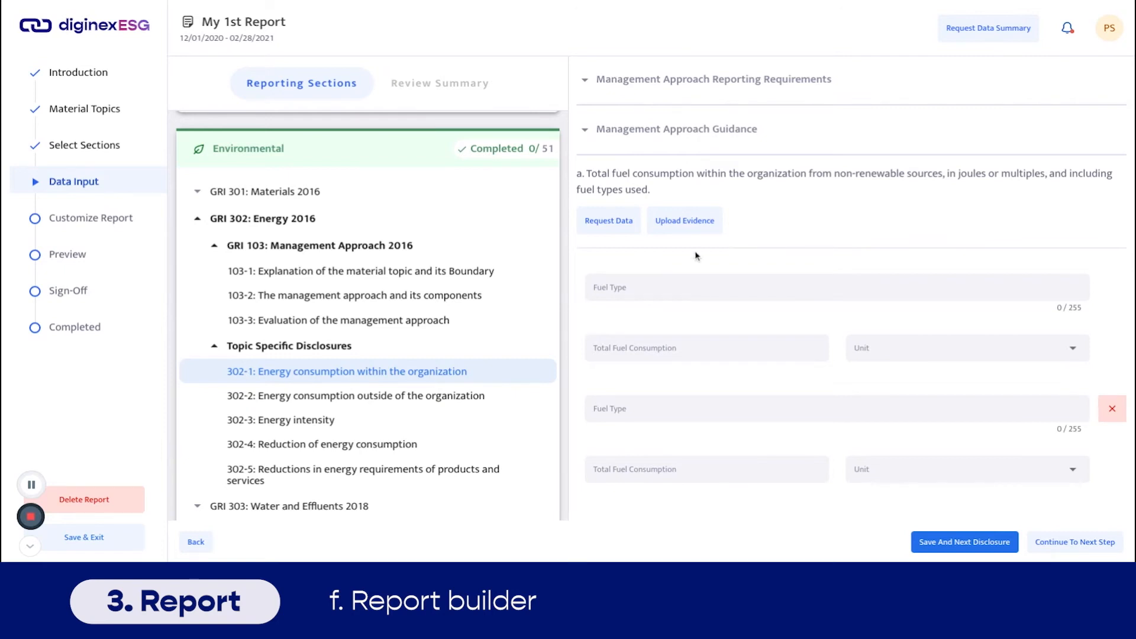
{"action": "left_click", "coordinate": [627, 225]}
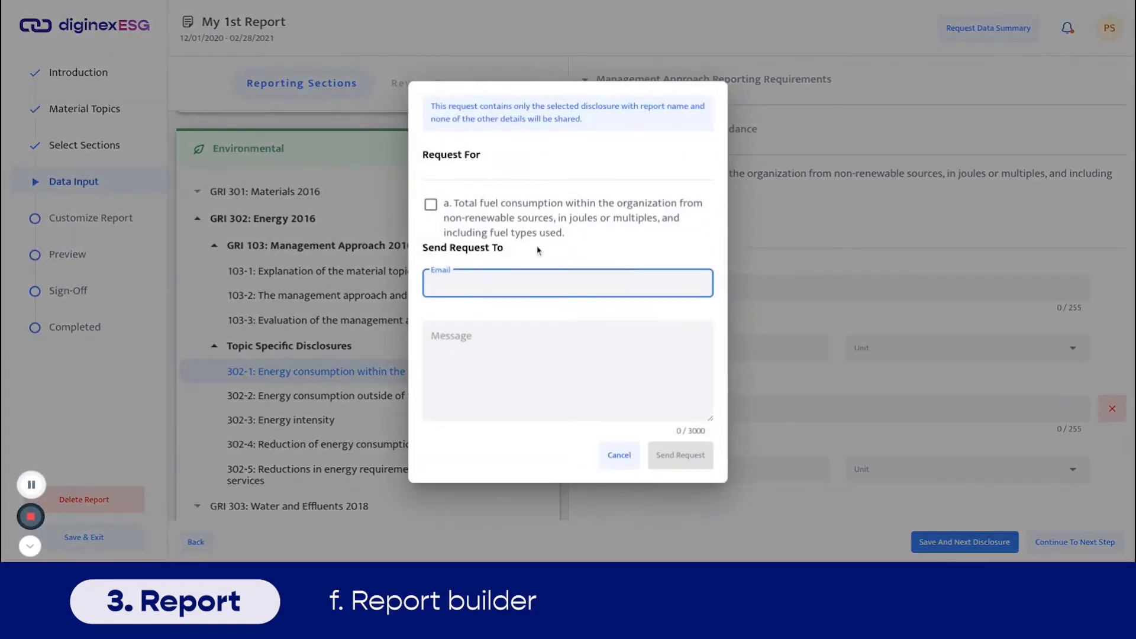
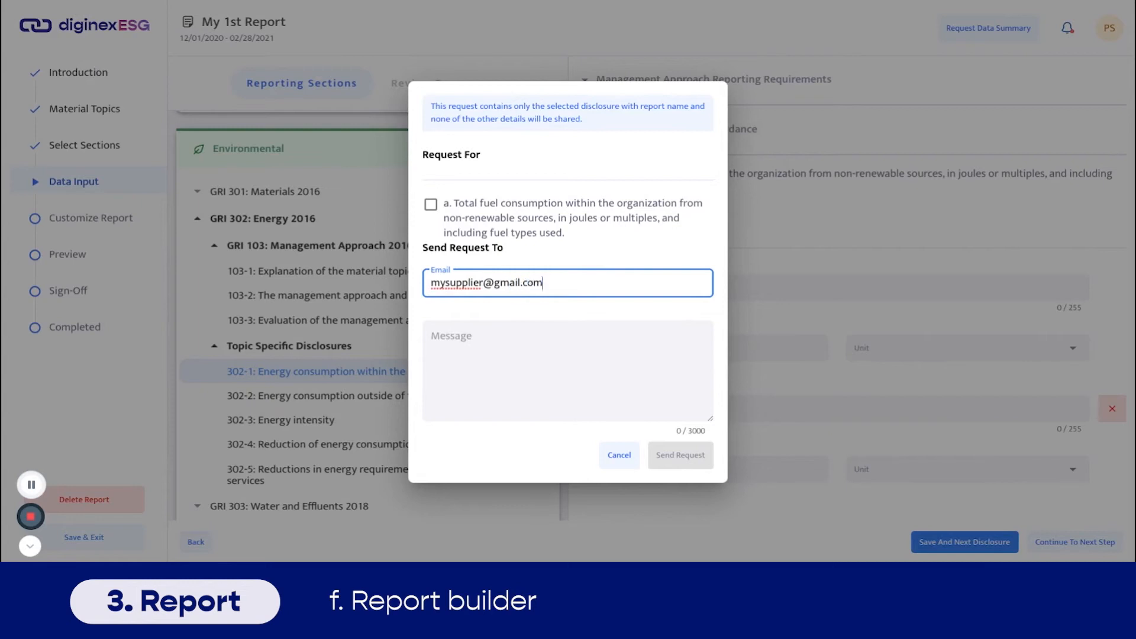
- Send the supplier's e-mail a request for item a with message 'Please provide this data for our ESG report'
{"action": "left_click", "coordinate": [432, 207]}
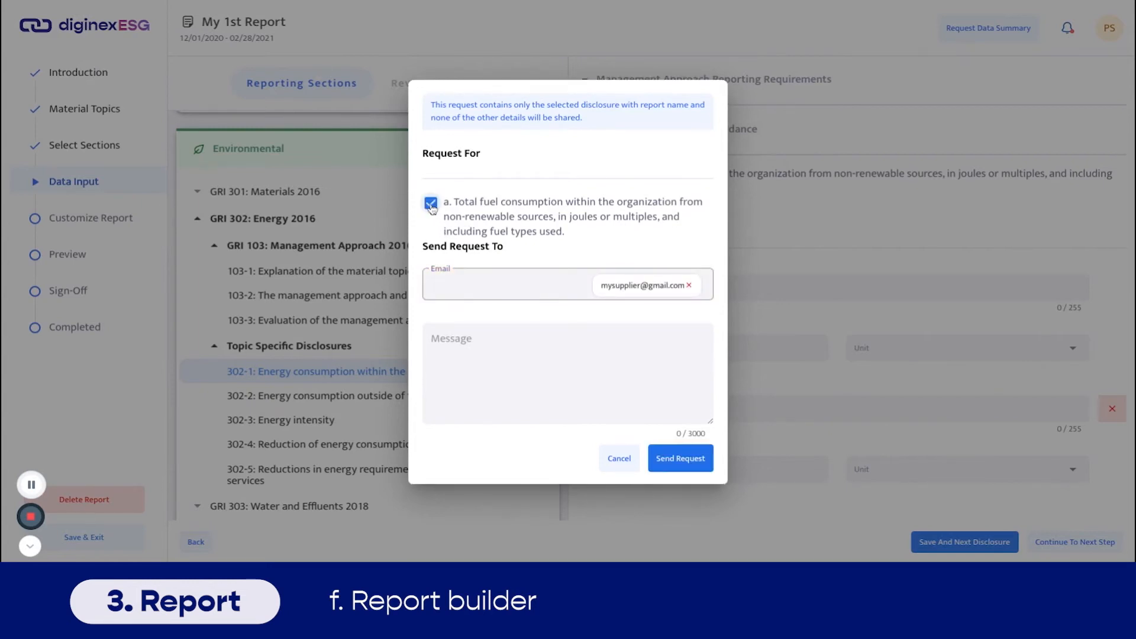
{"action": "left_click", "coordinate": [519, 351]}
{"action": "type", "text": "Please provide this data for our ESG report"}
{"action": "left_click", "coordinate": [681, 458]}
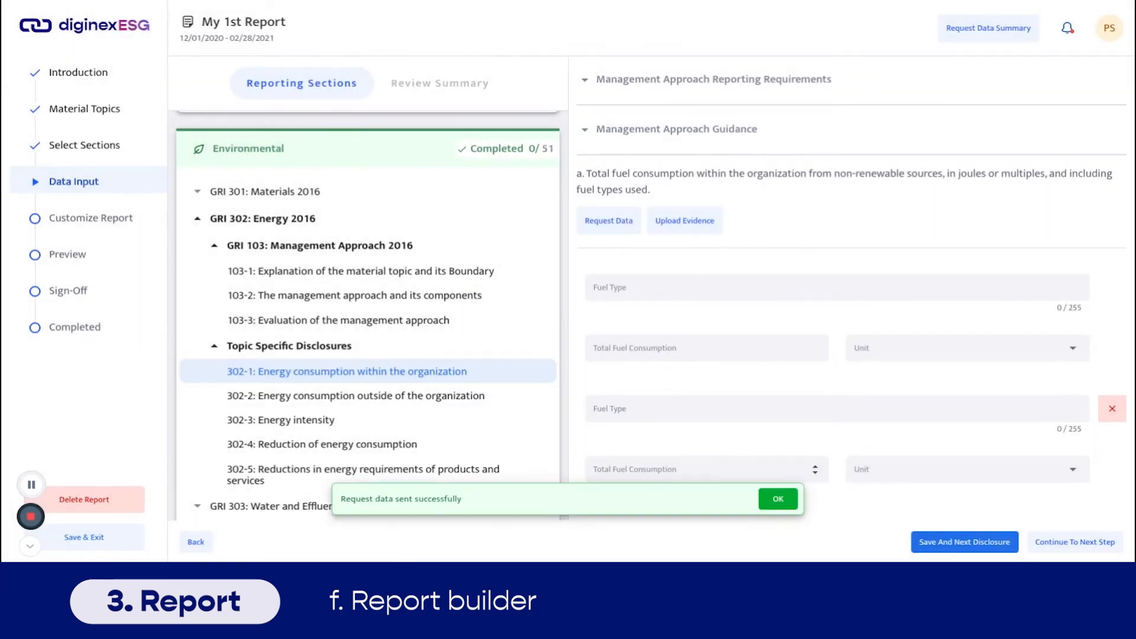
- Dismiss the request-sent success confirmation
{"action": "left_click", "coordinate": [779, 504]}
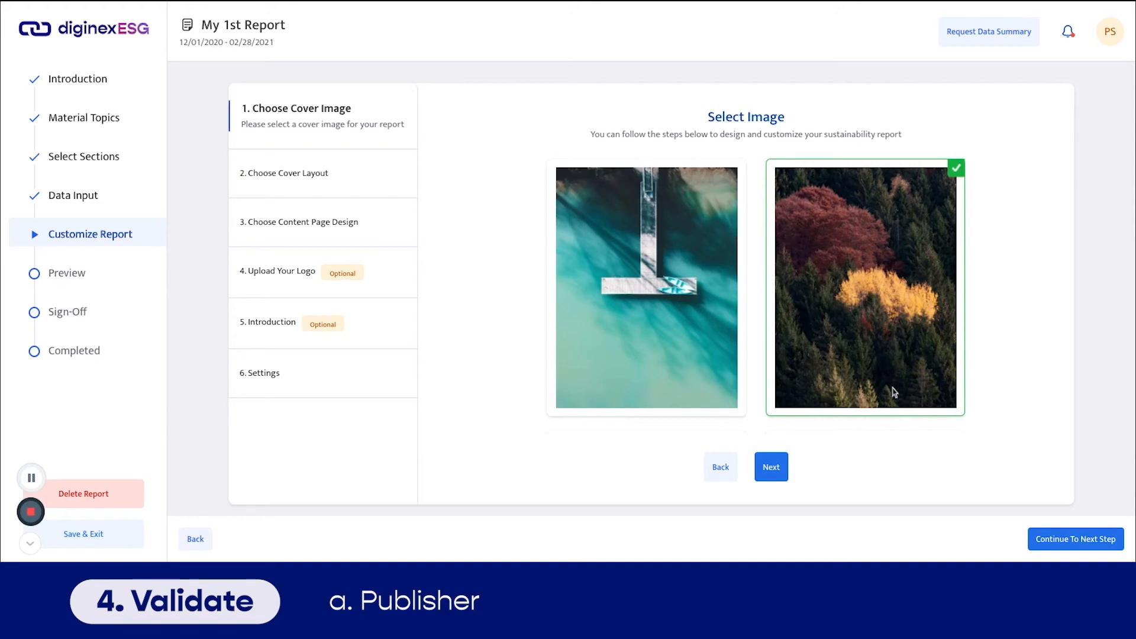
- Keep the cover layout, content page design and logo, skip the introduction, and enable Blockchain events history links
{"action": "scroll", "coordinate": [892, 367], "scroll_direction": "down", "scroll_amount": 3}
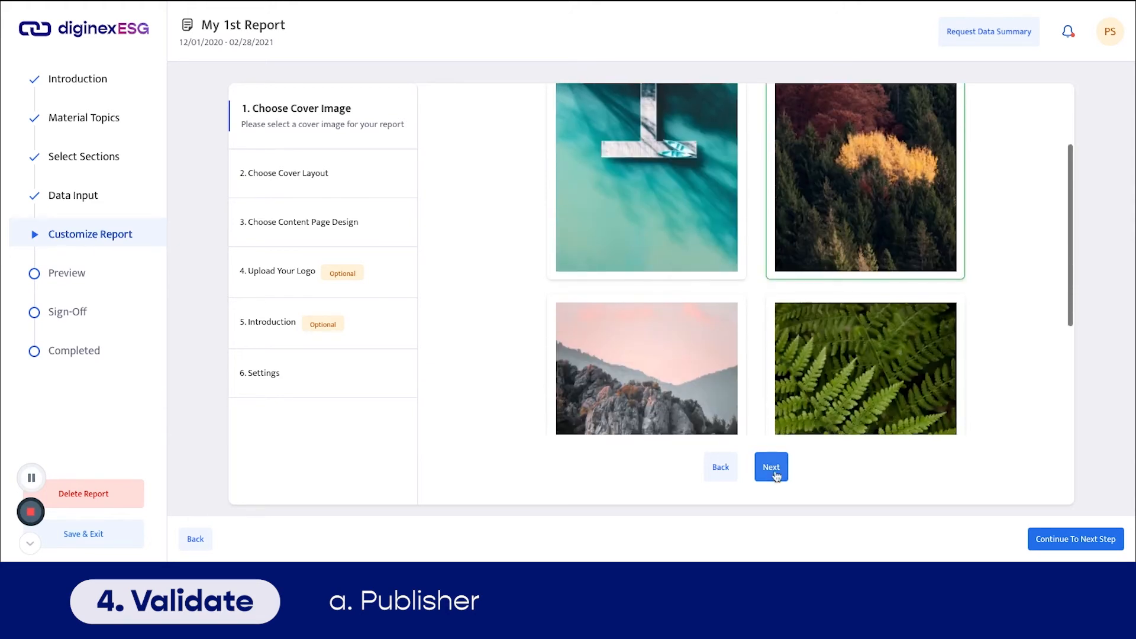
{"action": "left_click", "coordinate": [772, 468]}
{"action": "scroll", "coordinate": [828, 396], "scroll_direction": "down", "scroll_amount": 5}
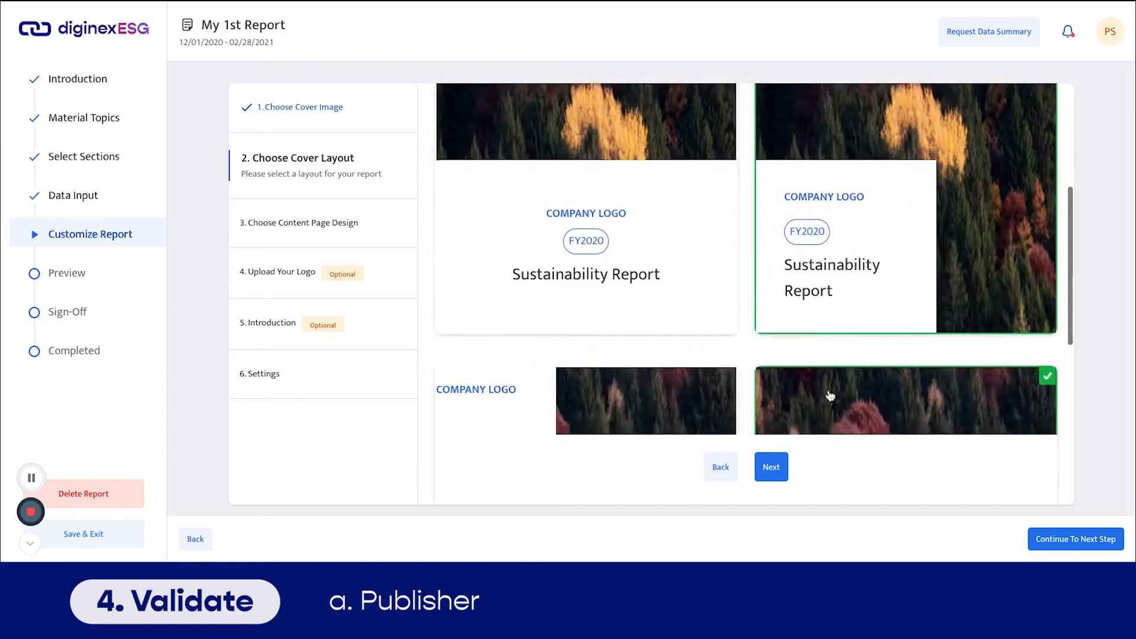
{"action": "left_click", "coordinate": [772, 467]}
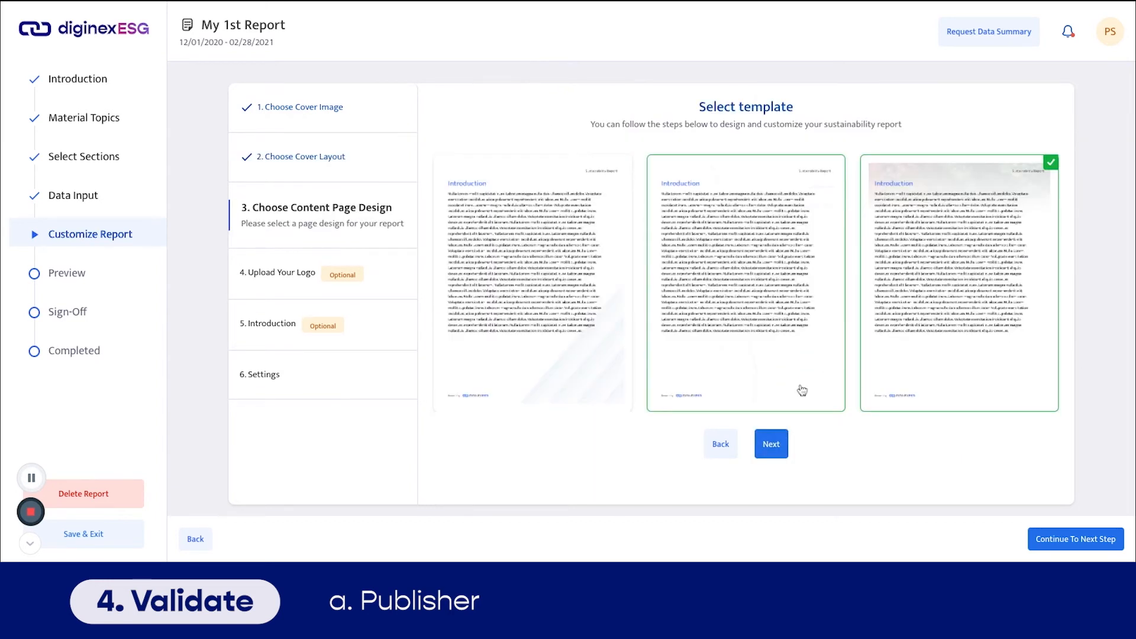
{"action": "left_click", "coordinate": [772, 447]}
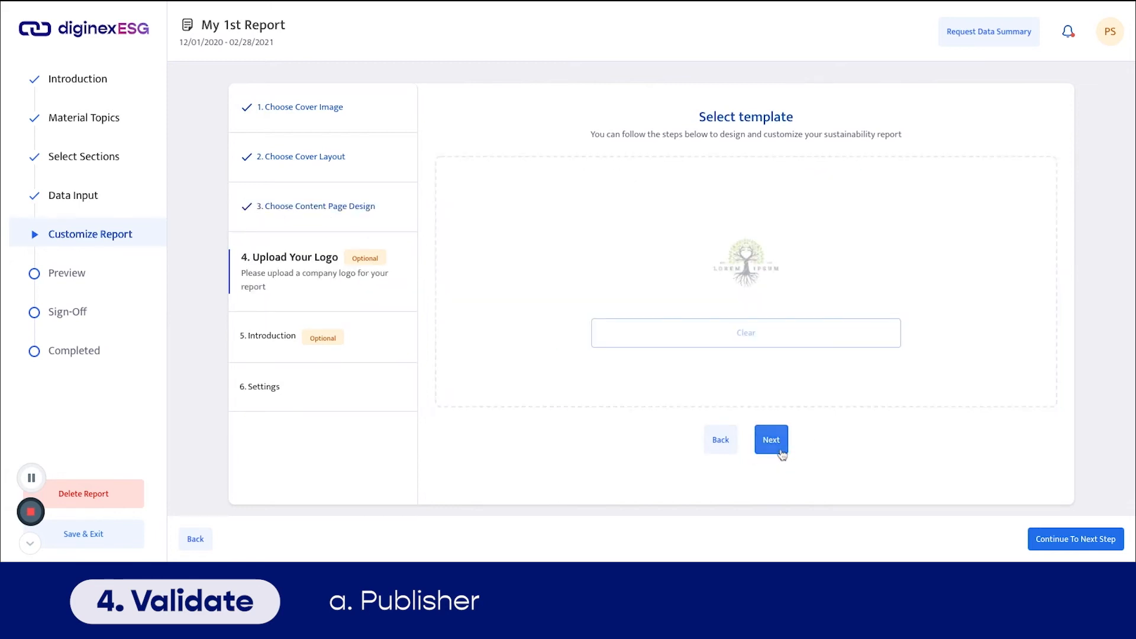
{"action": "left_click", "coordinate": [771, 441]}
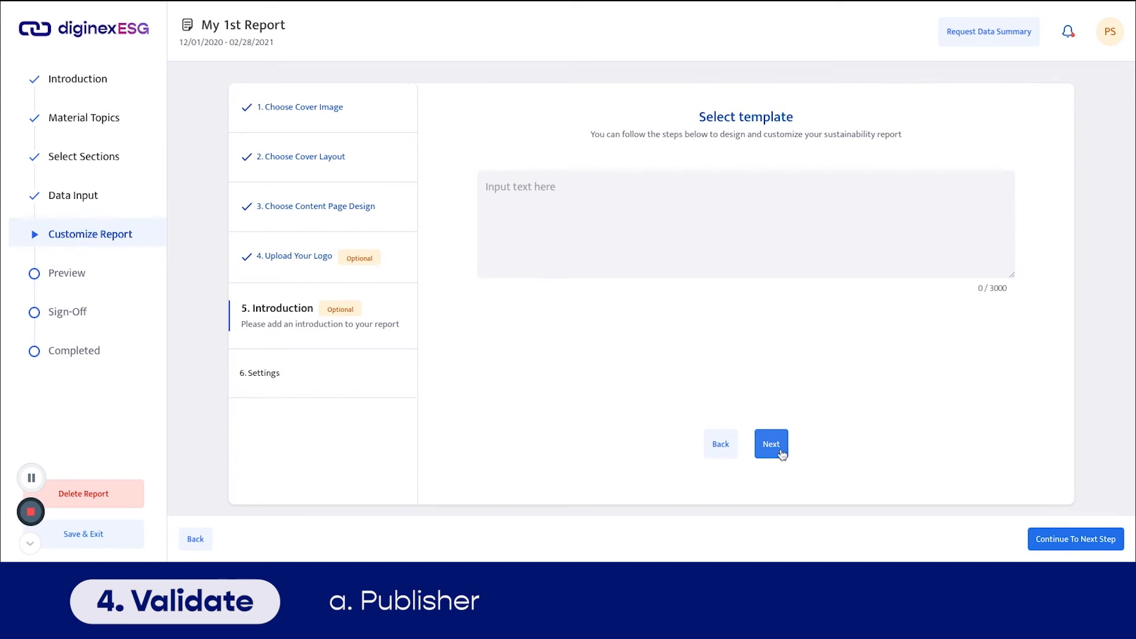
{"action": "left_click", "coordinate": [780, 452]}
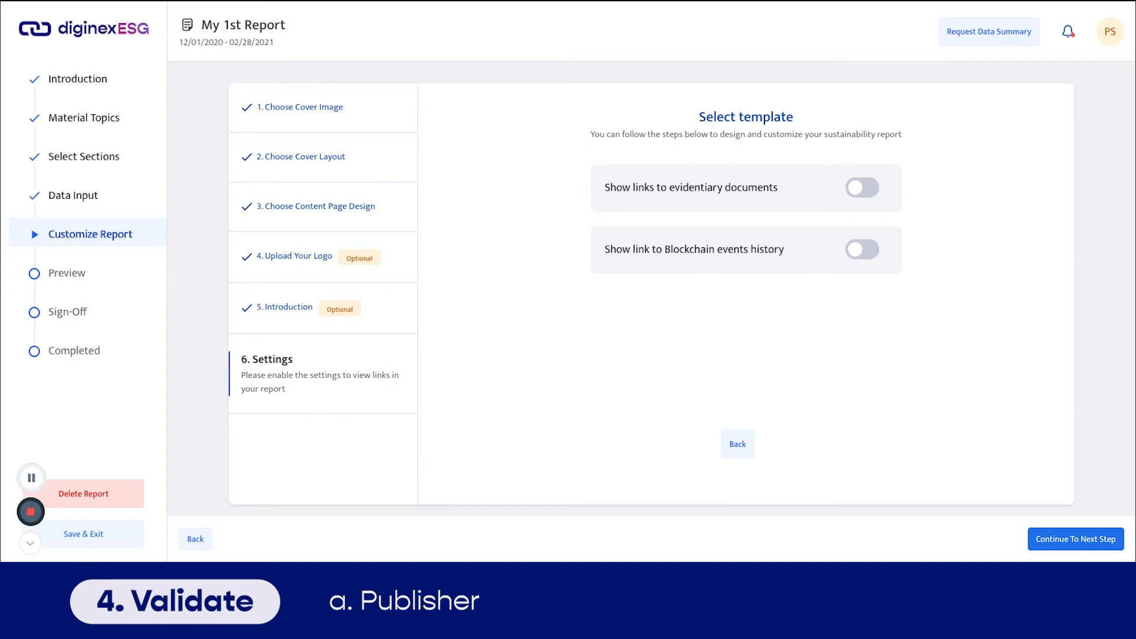
{"action": "left_click", "coordinate": [862, 249]}
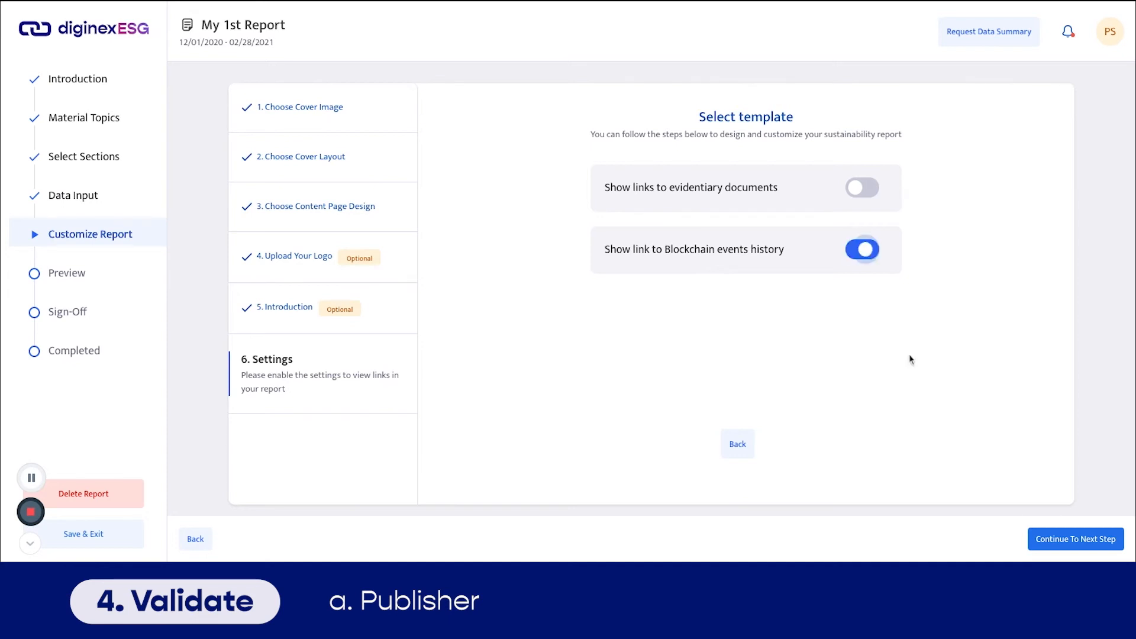
{"action": "left_click", "coordinate": [1056, 547]}
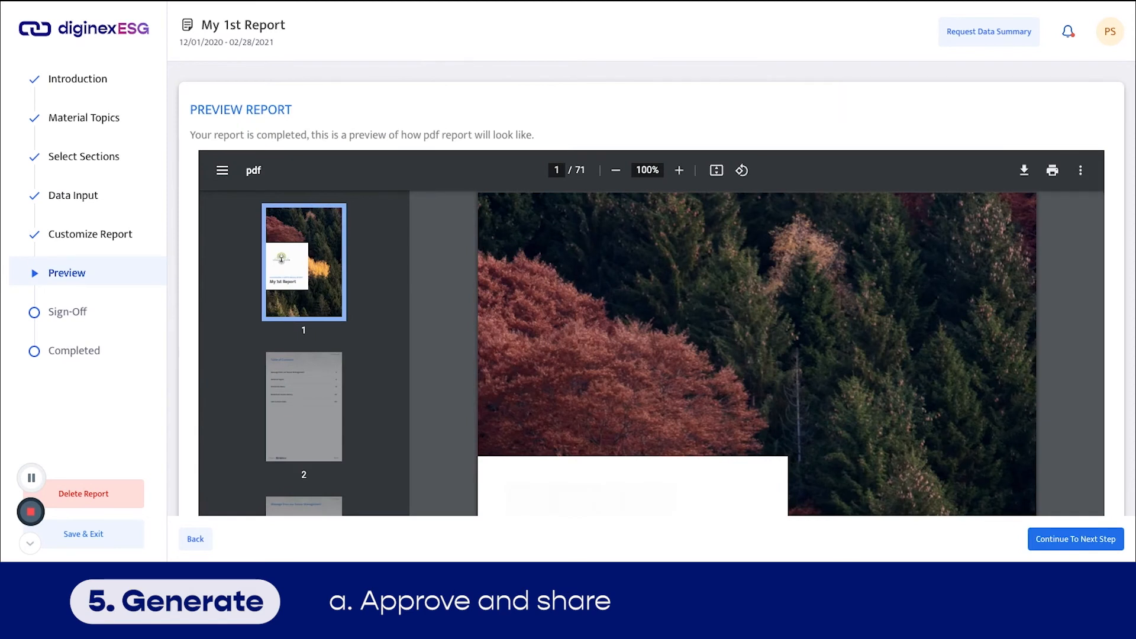
{"action": "scroll", "coordinate": [756, 354], "scroll_direction": "down", "scroll_amount": 5}
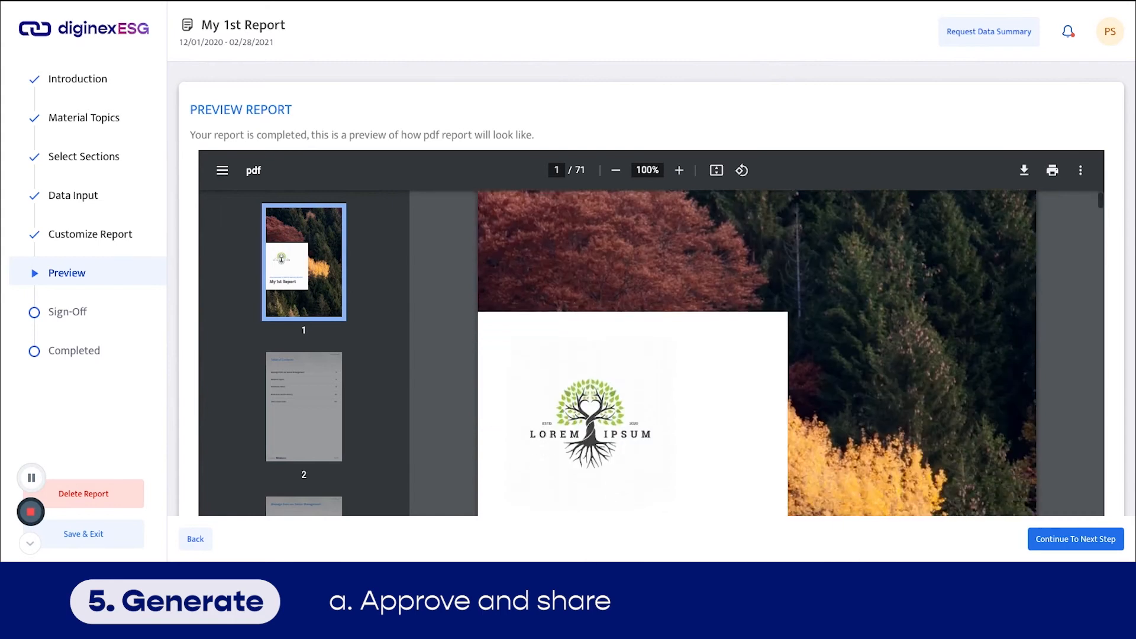
{"action": "scroll", "coordinate": [807, 340], "scroll_direction": "down", "scroll_amount": 1}
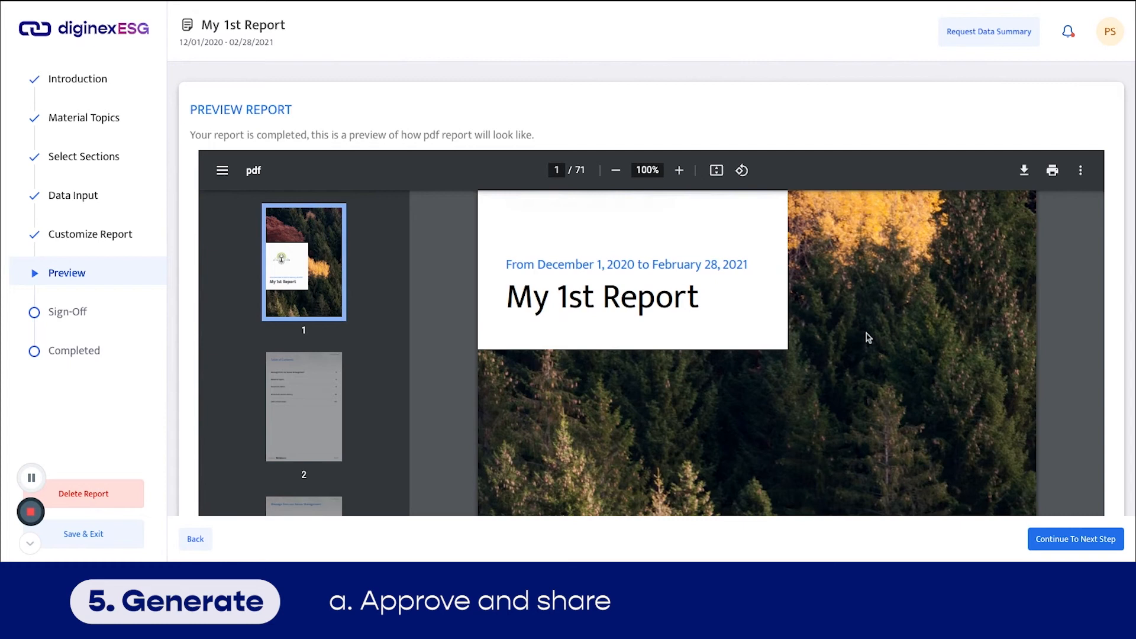
{"action": "scroll", "coordinate": [868, 338], "scroll_direction": "down", "scroll_amount": 10}
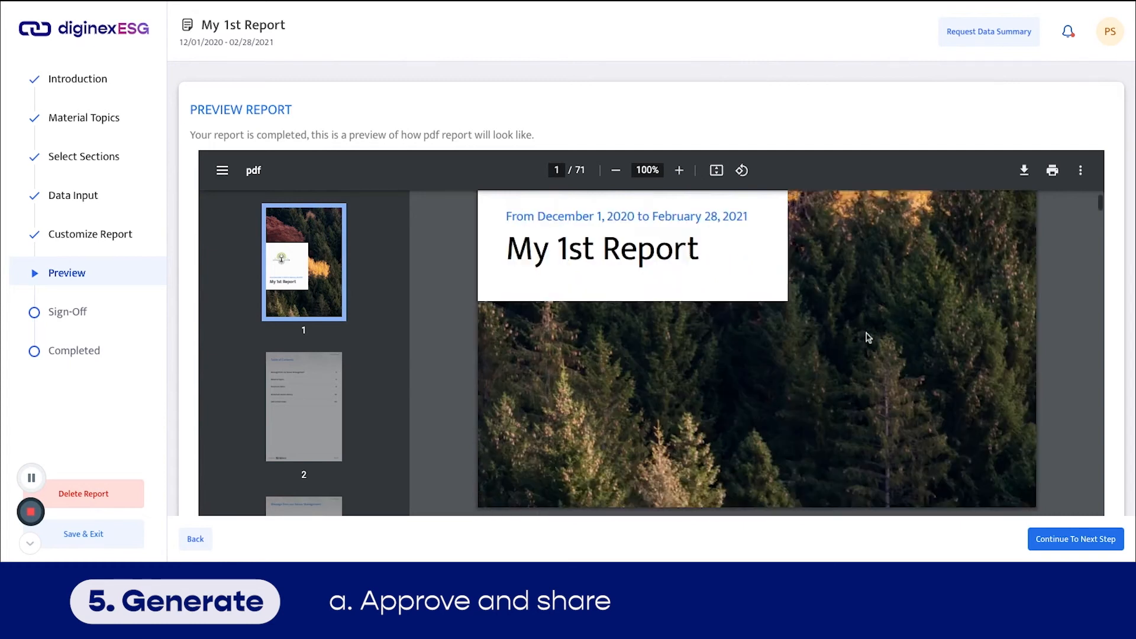
{"action": "scroll", "coordinate": [868, 337], "scroll_direction": "down", "scroll_amount": 10}
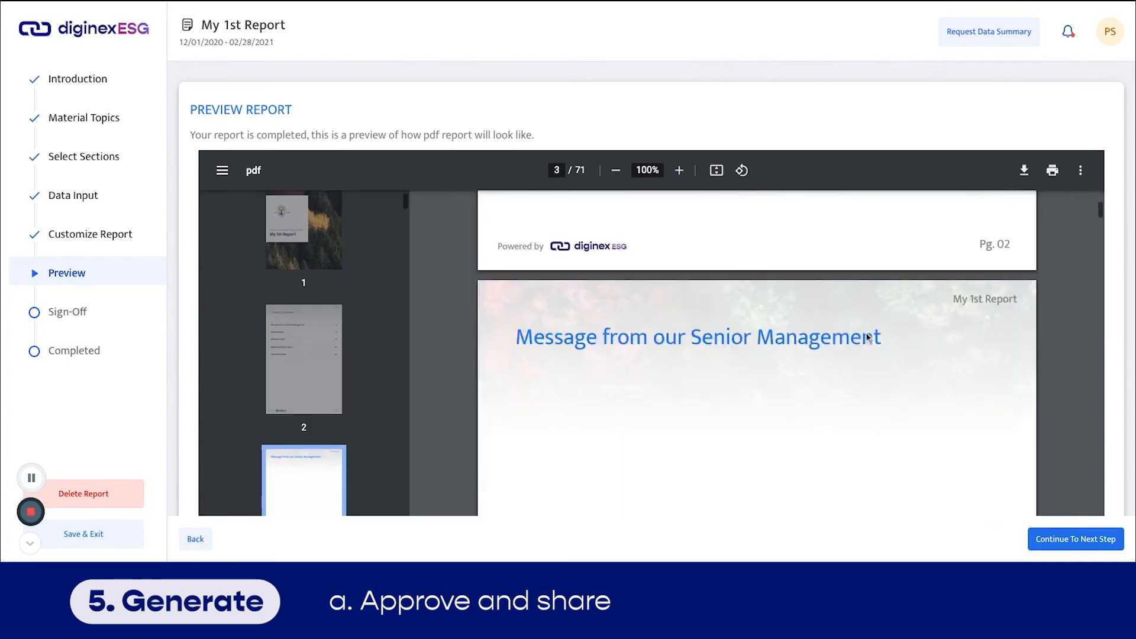
{"action": "scroll", "coordinate": [868, 338], "scroll_direction": "down", "scroll_amount": 10}
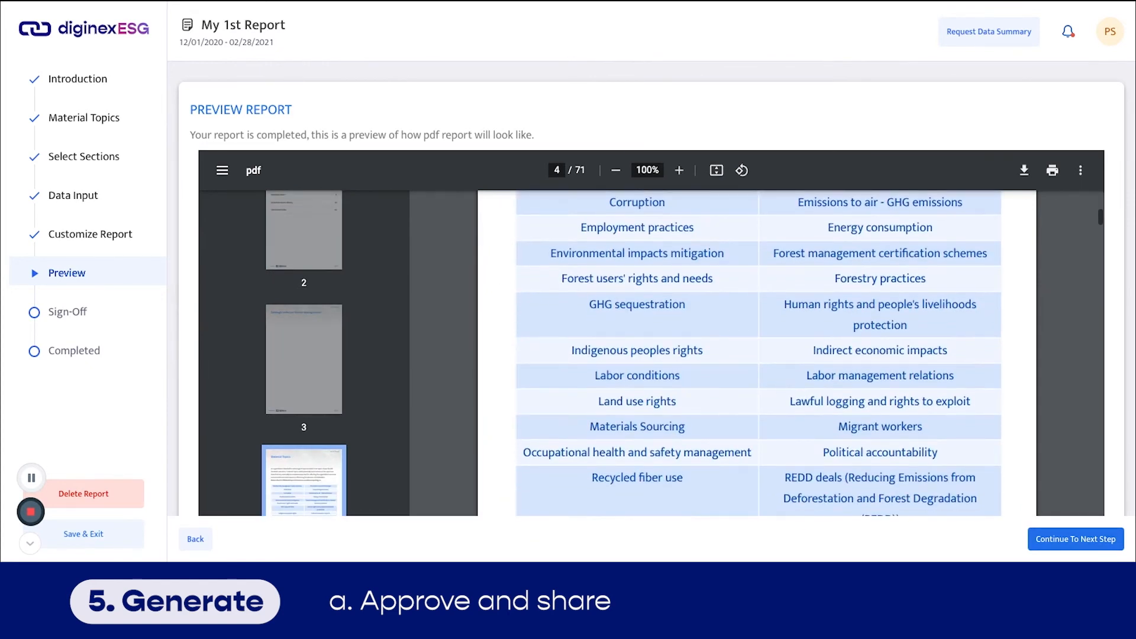
{"action": "scroll", "coordinate": [759, 352], "scroll_direction": "up", "scroll_amount": 3}
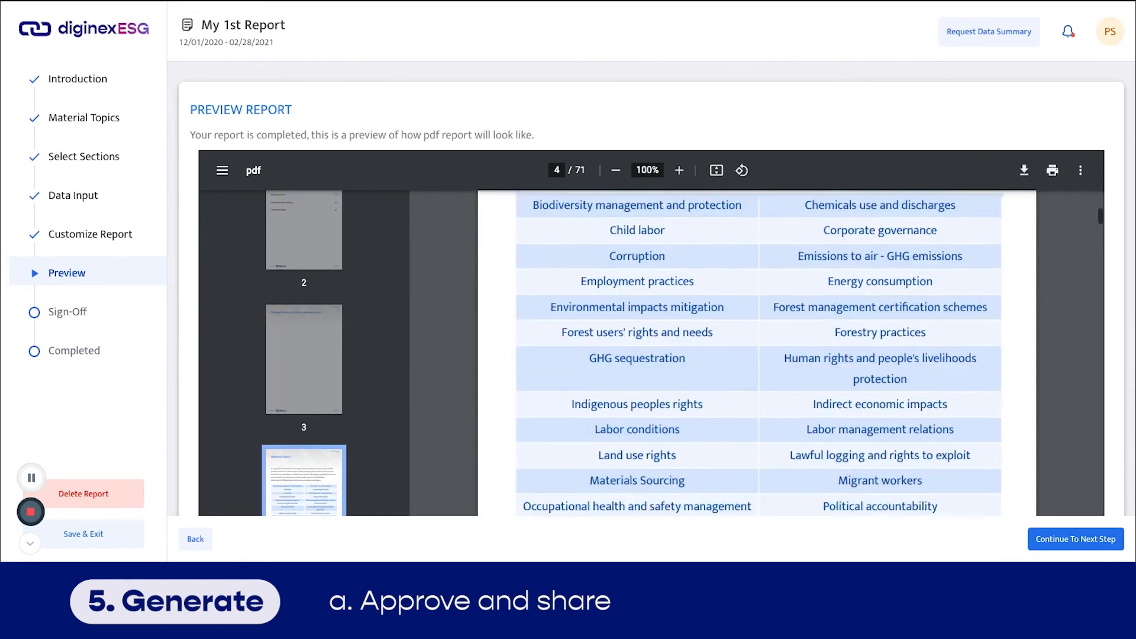
{"action": "scroll", "coordinate": [757, 352], "scroll_direction": "up", "scroll_amount": 2}
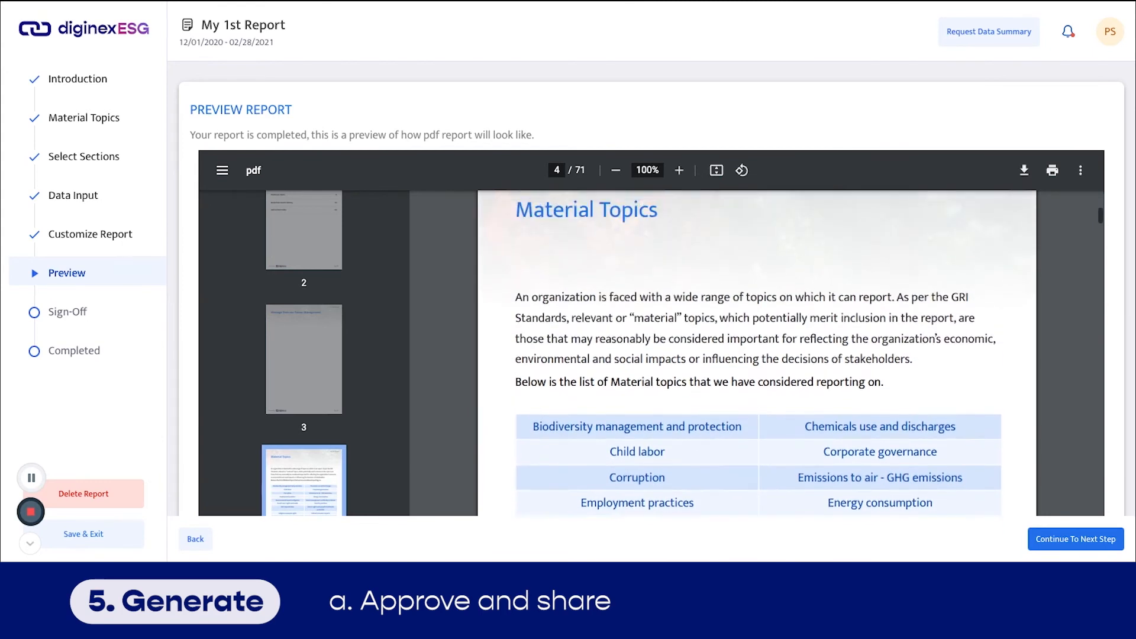
{"action": "scroll", "coordinate": [757, 352], "scroll_direction": "down", "scroll_amount": 2}
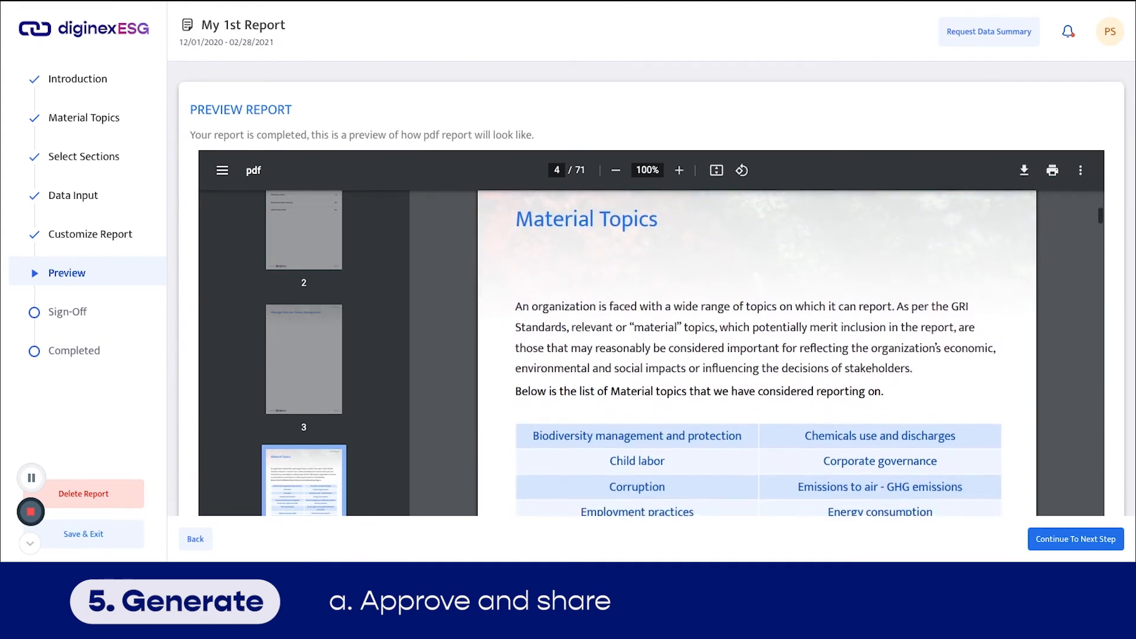
{"action": "scroll", "coordinate": [757, 352], "scroll_direction": "down", "scroll_amount": 10}
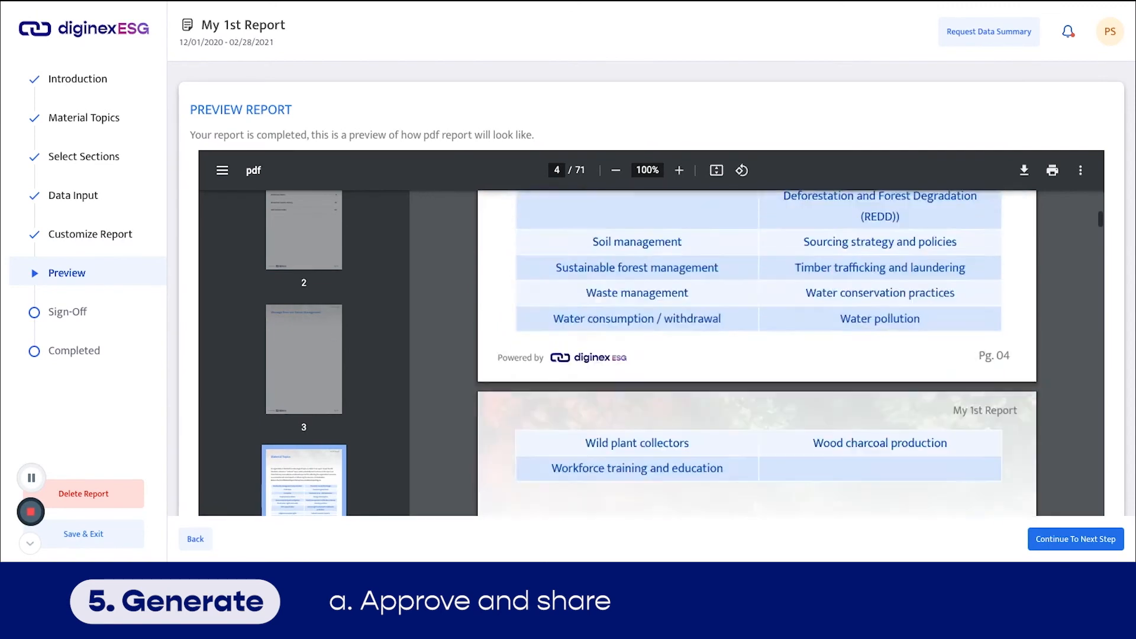
{"action": "scroll", "coordinate": [757, 352], "scroll_direction": "down", "scroll_amount": 15}
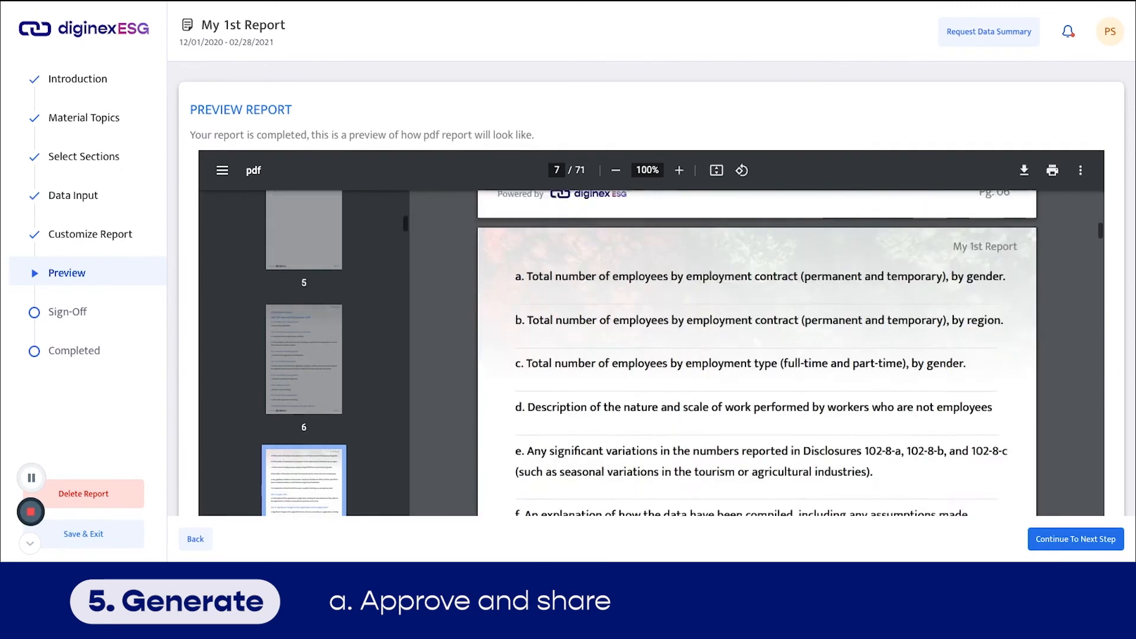
{"action": "scroll", "coordinate": [757, 352], "scroll_direction": "down", "scroll_amount": 6}
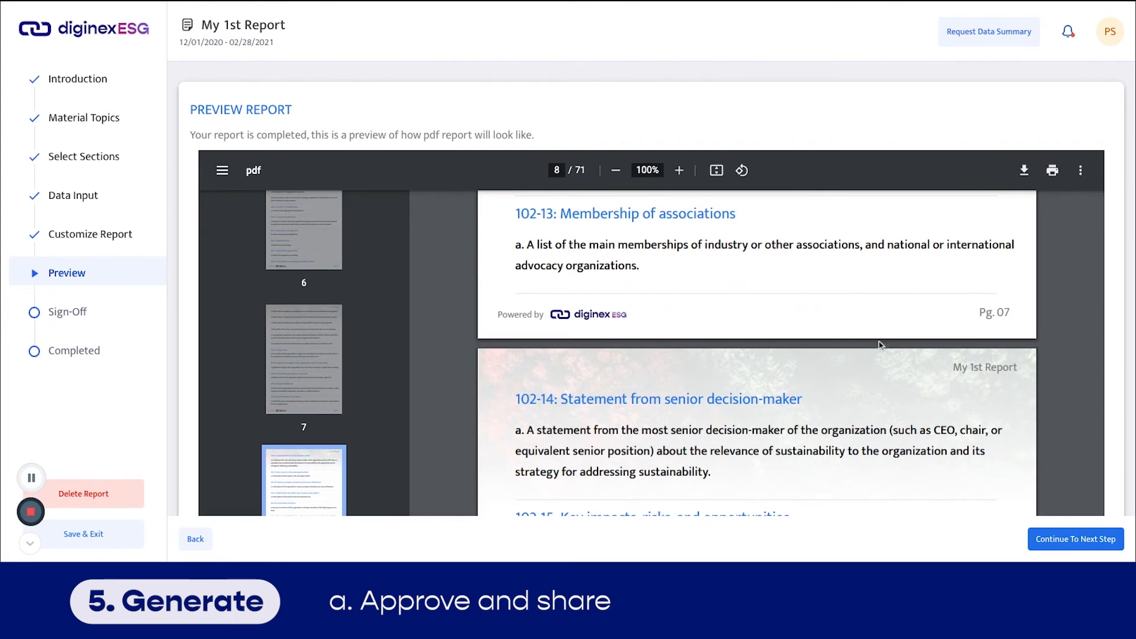
- Advance from the preview to Sign-Off and publish My 1st Report
{"action": "left_click", "coordinate": [1076, 539]}
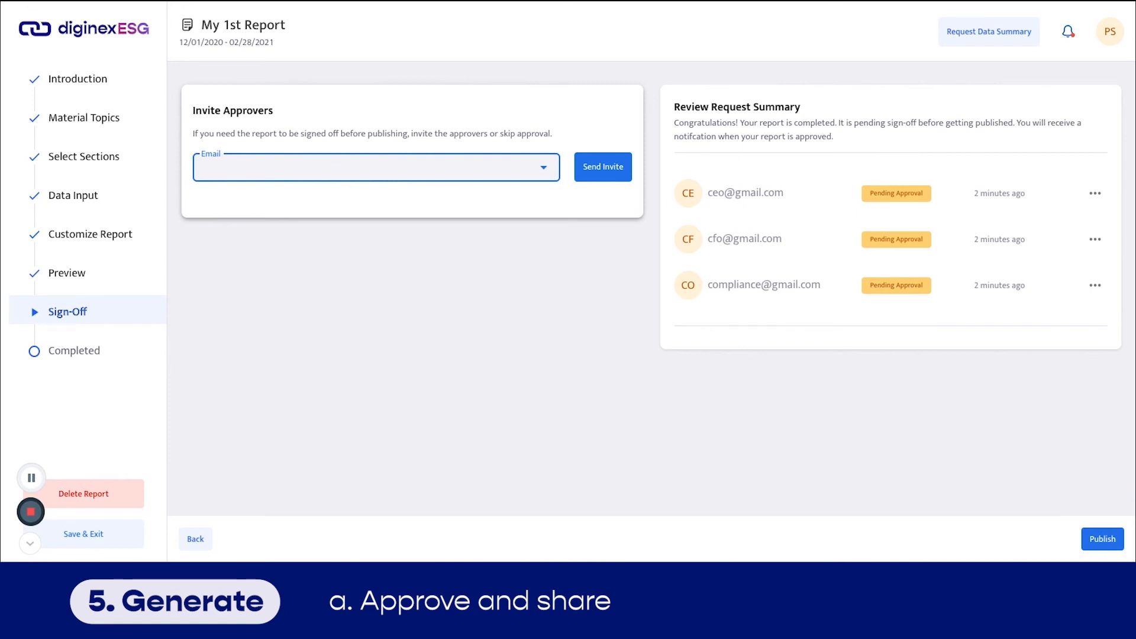
{"action": "left_click", "coordinate": [1103, 539]}
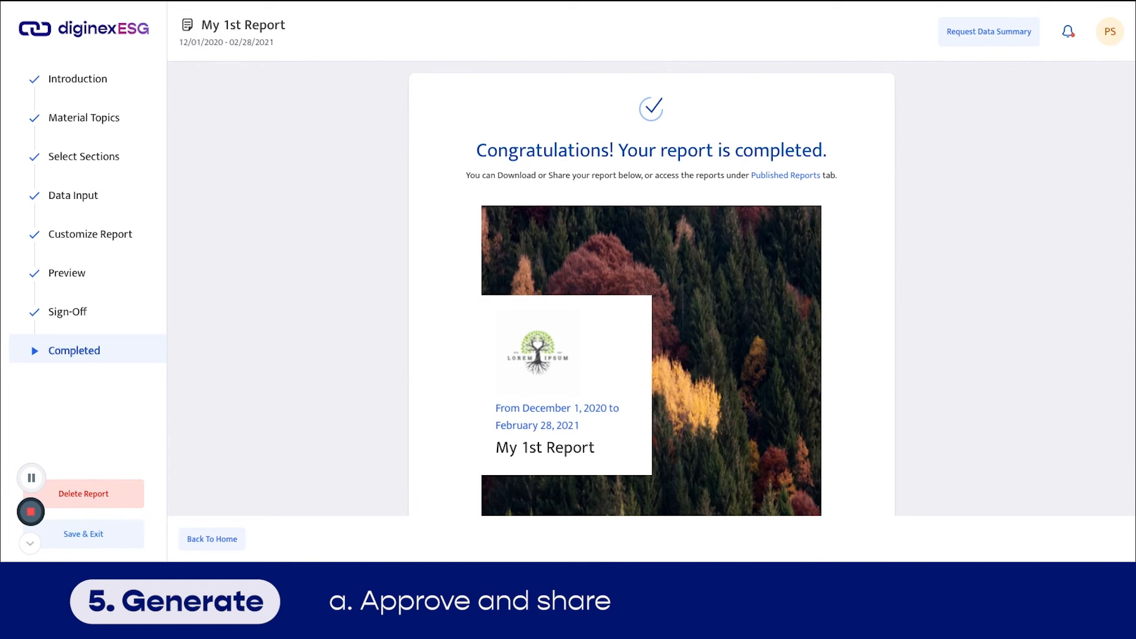
- Share the finished My 1st Report as a PDF
{"action": "scroll", "coordinate": [704, 477], "scroll_direction": "down", "scroll_amount": 2}
{"action": "left_click", "coordinate": [710, 477]}
{"action": "left_click", "coordinate": [718, 500]}
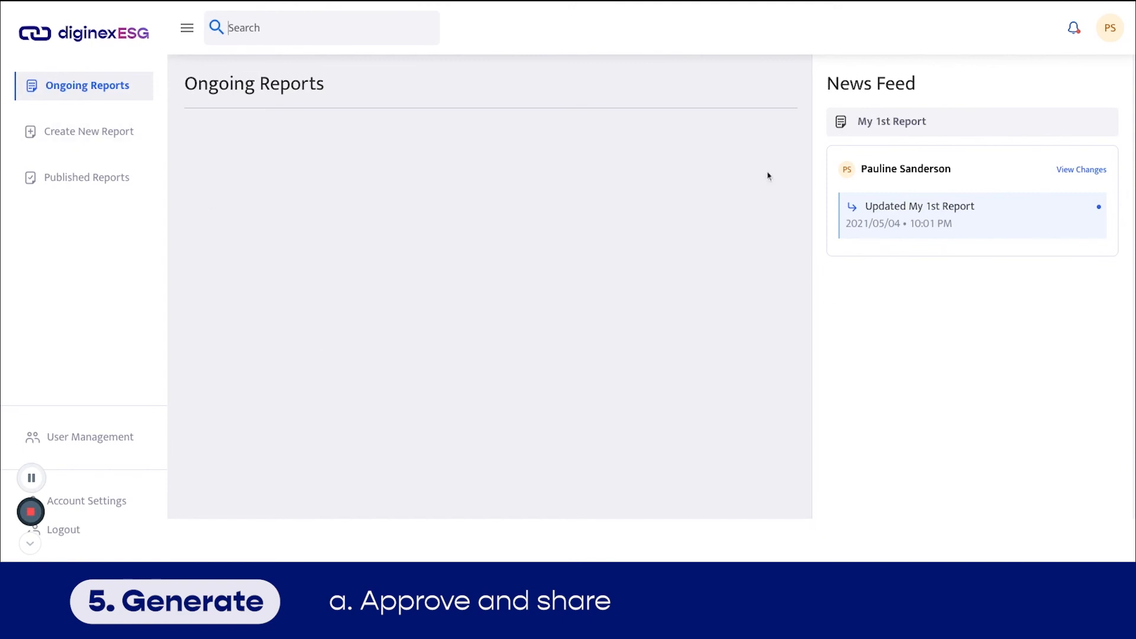
- List published reports with the Dec 2020 group expanded to show My 1st Report, then open Account Settings
{"action": "left_click", "coordinate": [81, 185]}
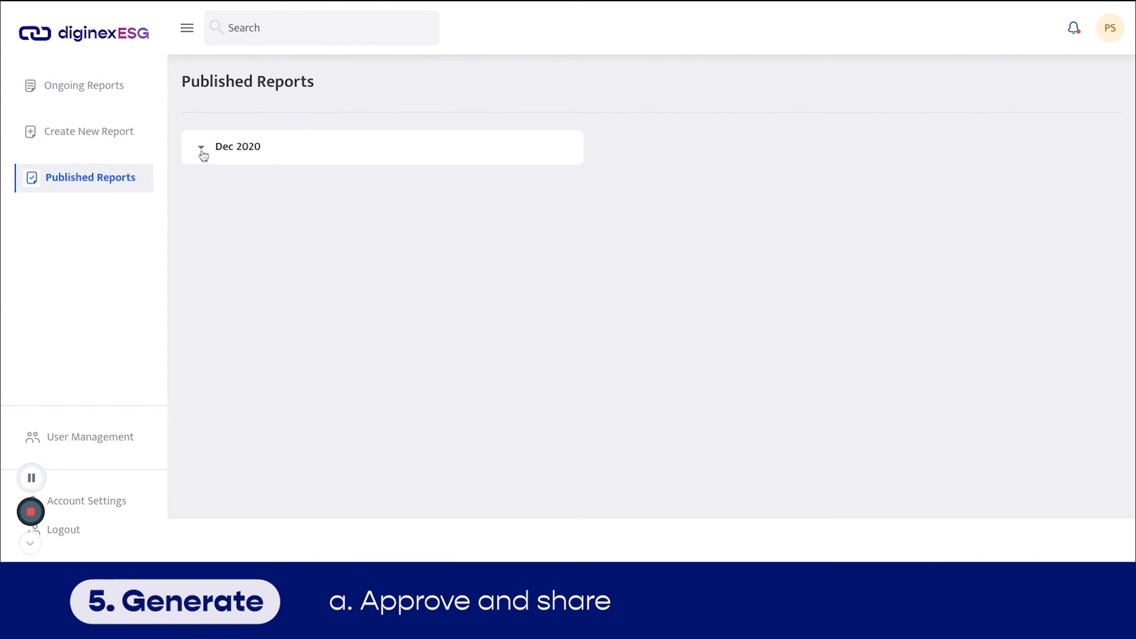
{"action": "left_click", "coordinate": [201, 148]}
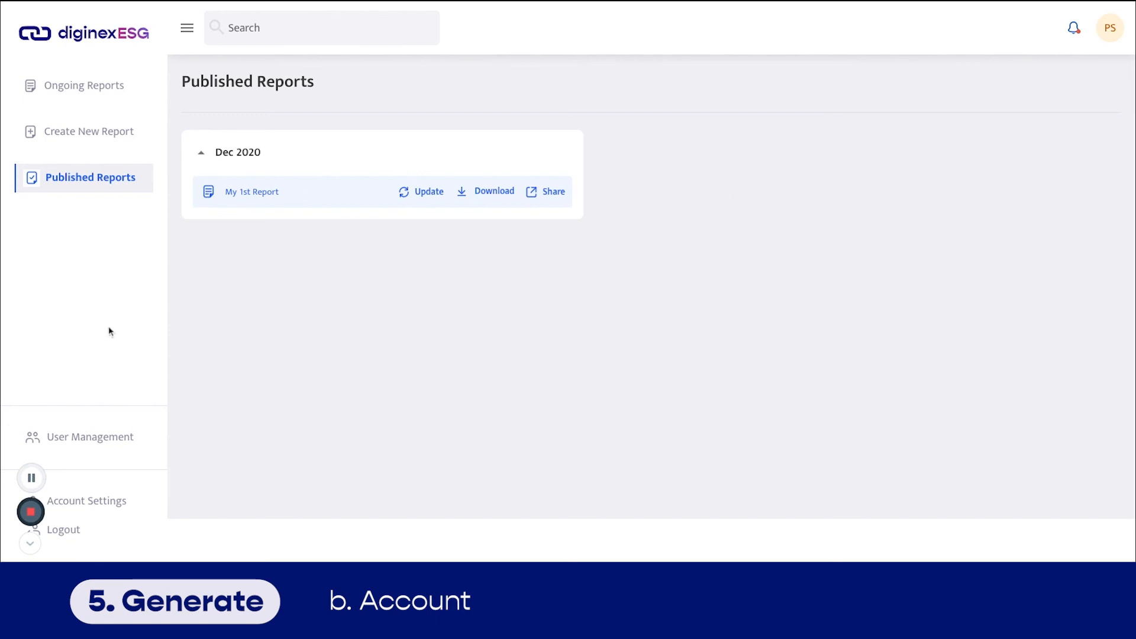
{"action": "left_click", "coordinate": [93, 504]}
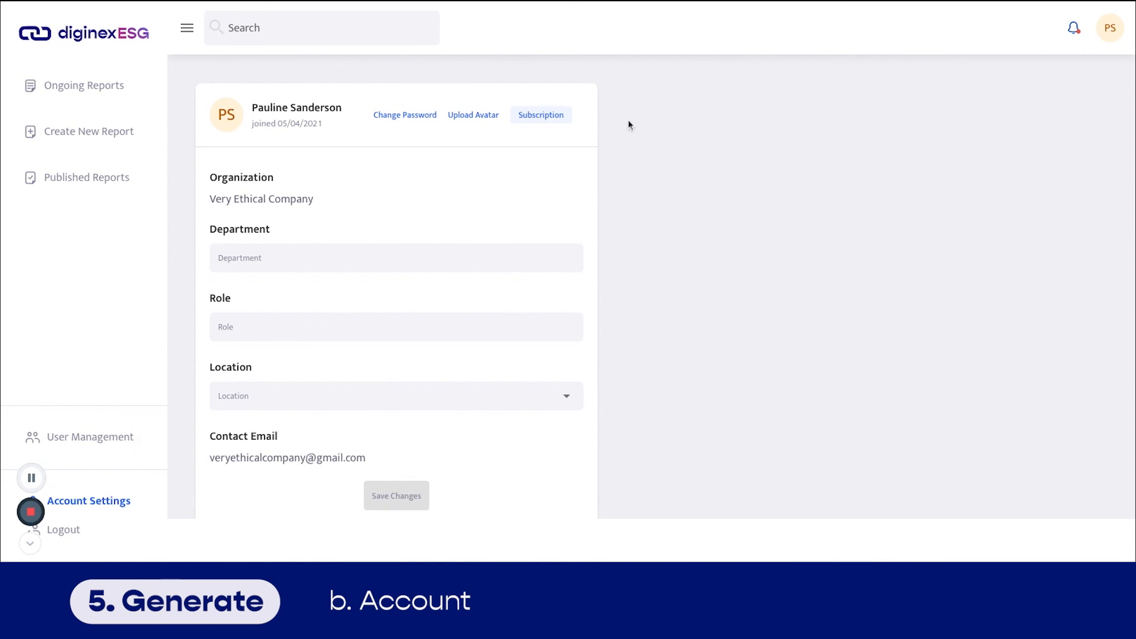
- Review the subscription, payment and billing details, then move on to User Management
{"action": "left_click", "coordinate": [541, 115]}
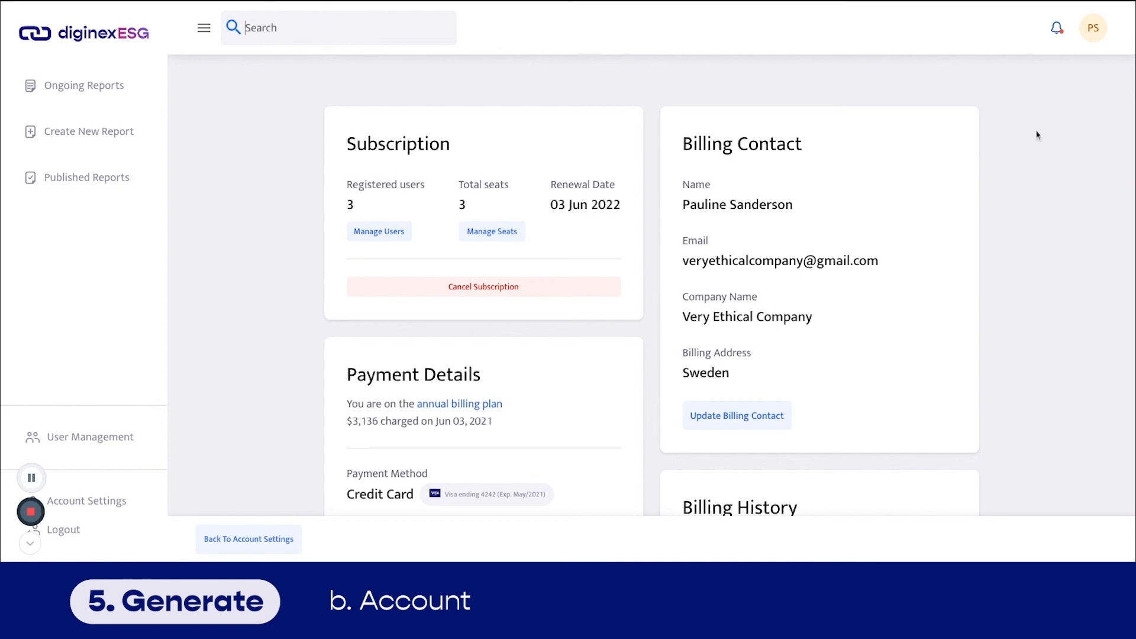
{"action": "scroll", "coordinate": [1030, 168], "scroll_direction": "down", "scroll_amount": 3}
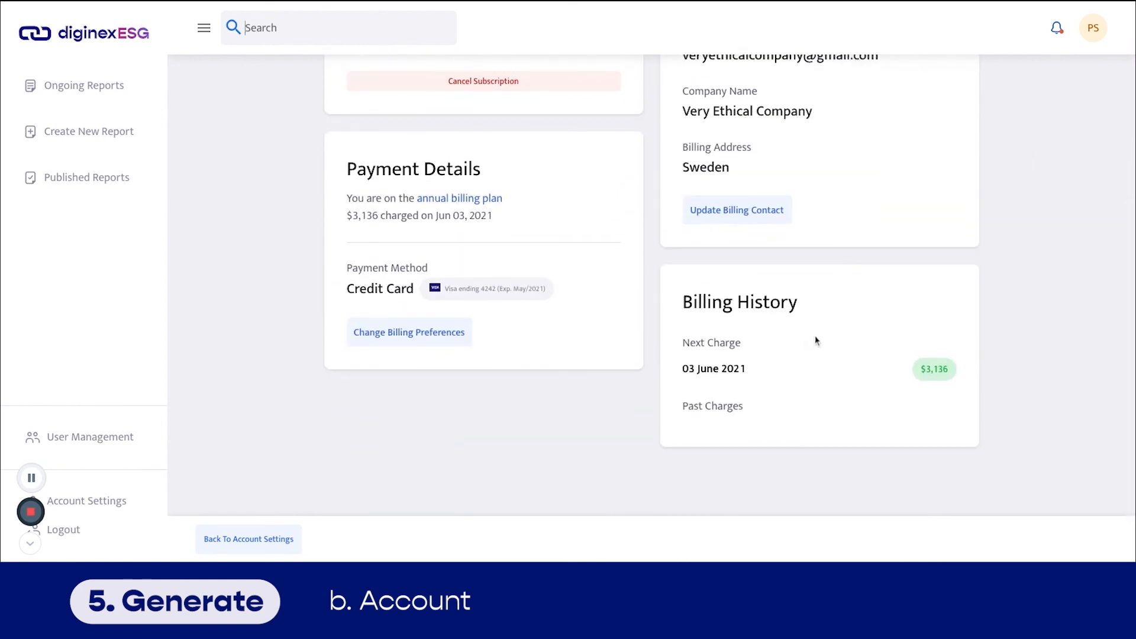
{"action": "scroll", "coordinate": [1002, 154], "scroll_direction": "up", "scroll_amount": 2}
{"action": "scroll", "coordinate": [1002, 164], "scroll_direction": "up", "scroll_amount": 1}
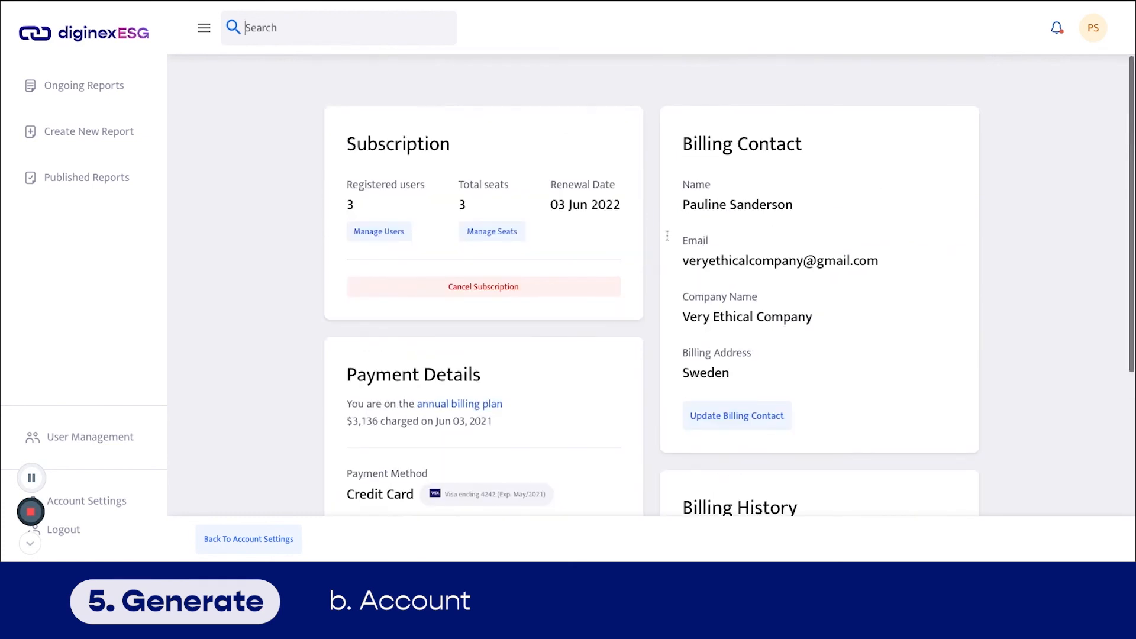
{"action": "left_click", "coordinate": [87, 440]}
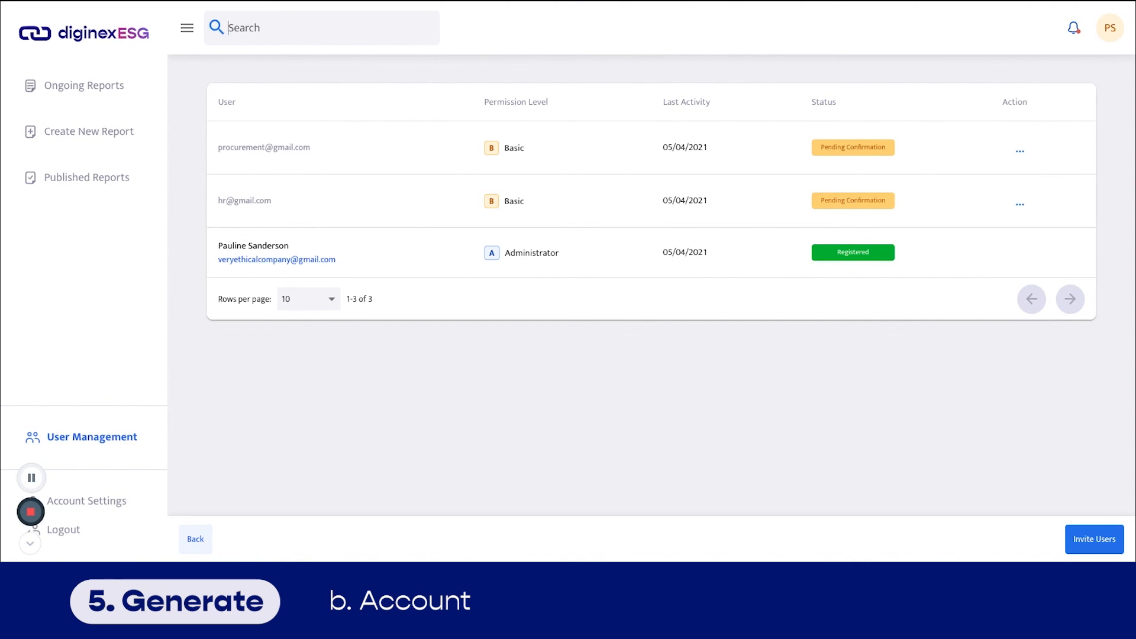
- From Ongoing Reports, begin a new report to get the GRI, HKEX, TCFD and SASB framework choice
{"action": "left_click", "coordinate": [67, 88]}
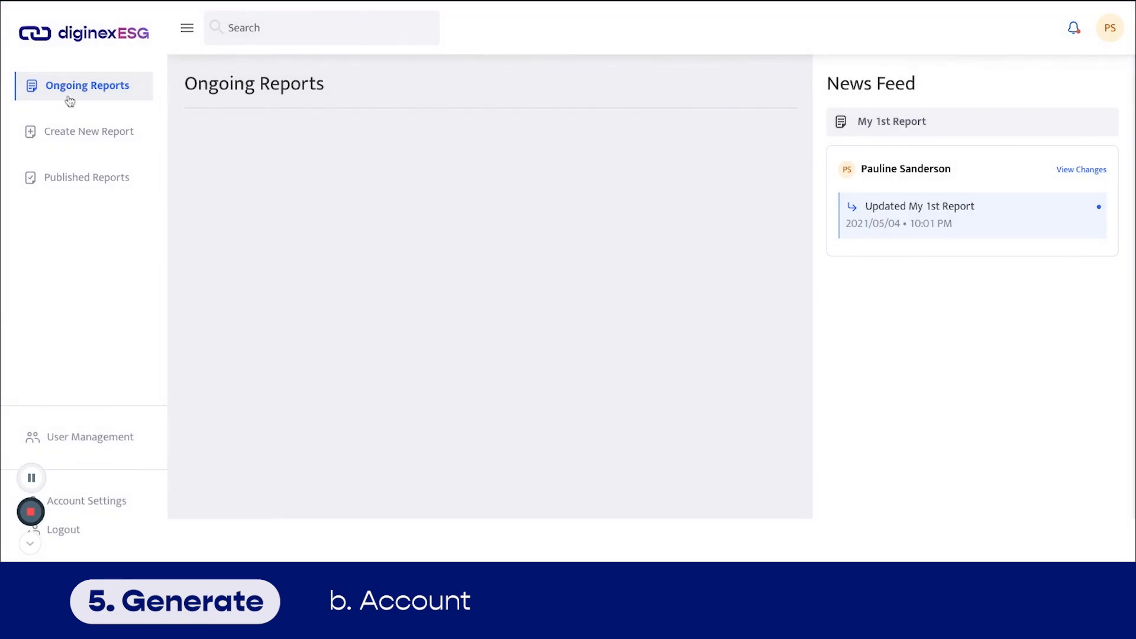
{"action": "left_click", "coordinate": [119, 142]}
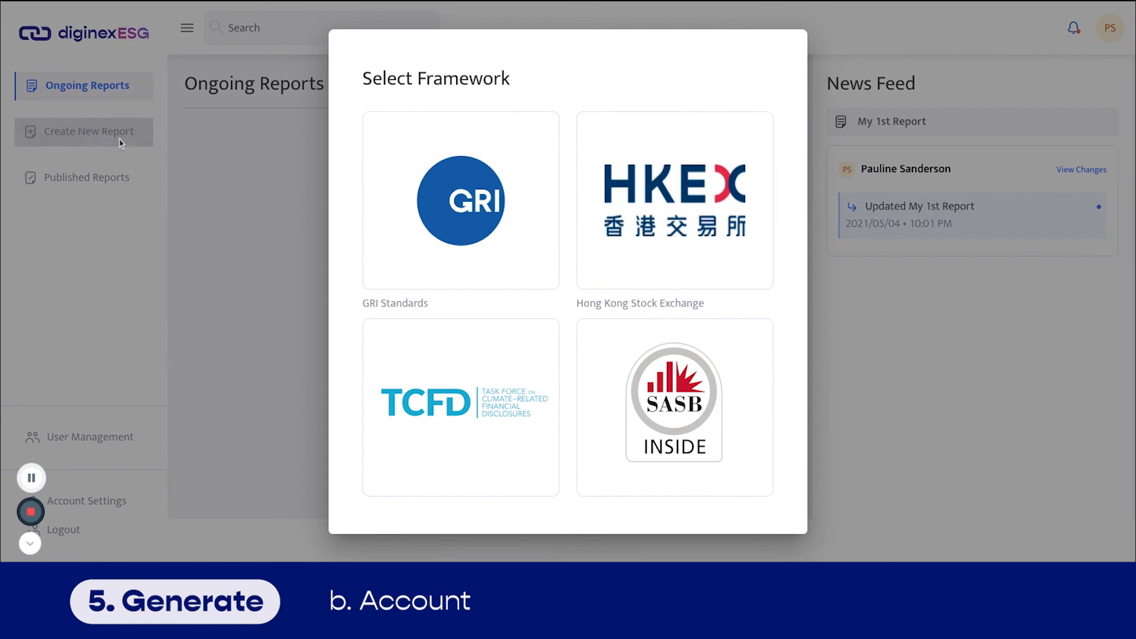